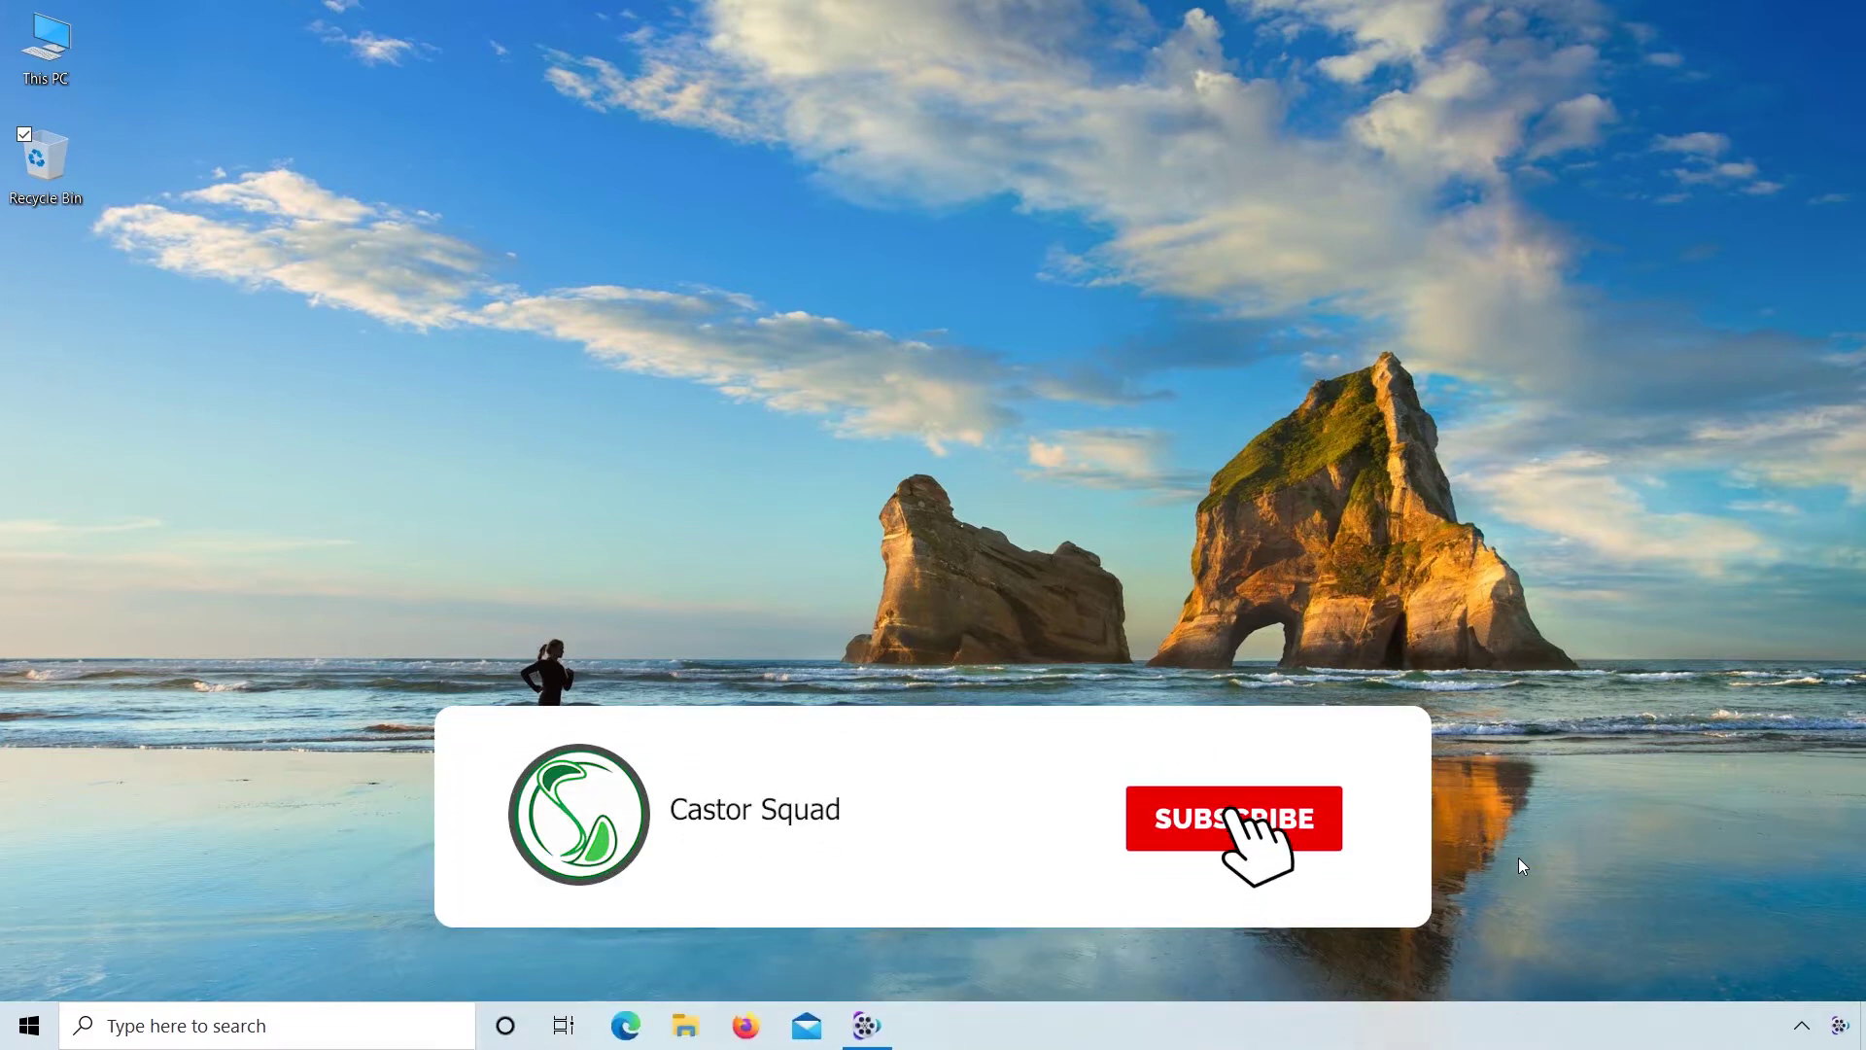
Step: Go to Update & Security in Settings and retry the update check, which still shows an error
left_click(33, 1027)
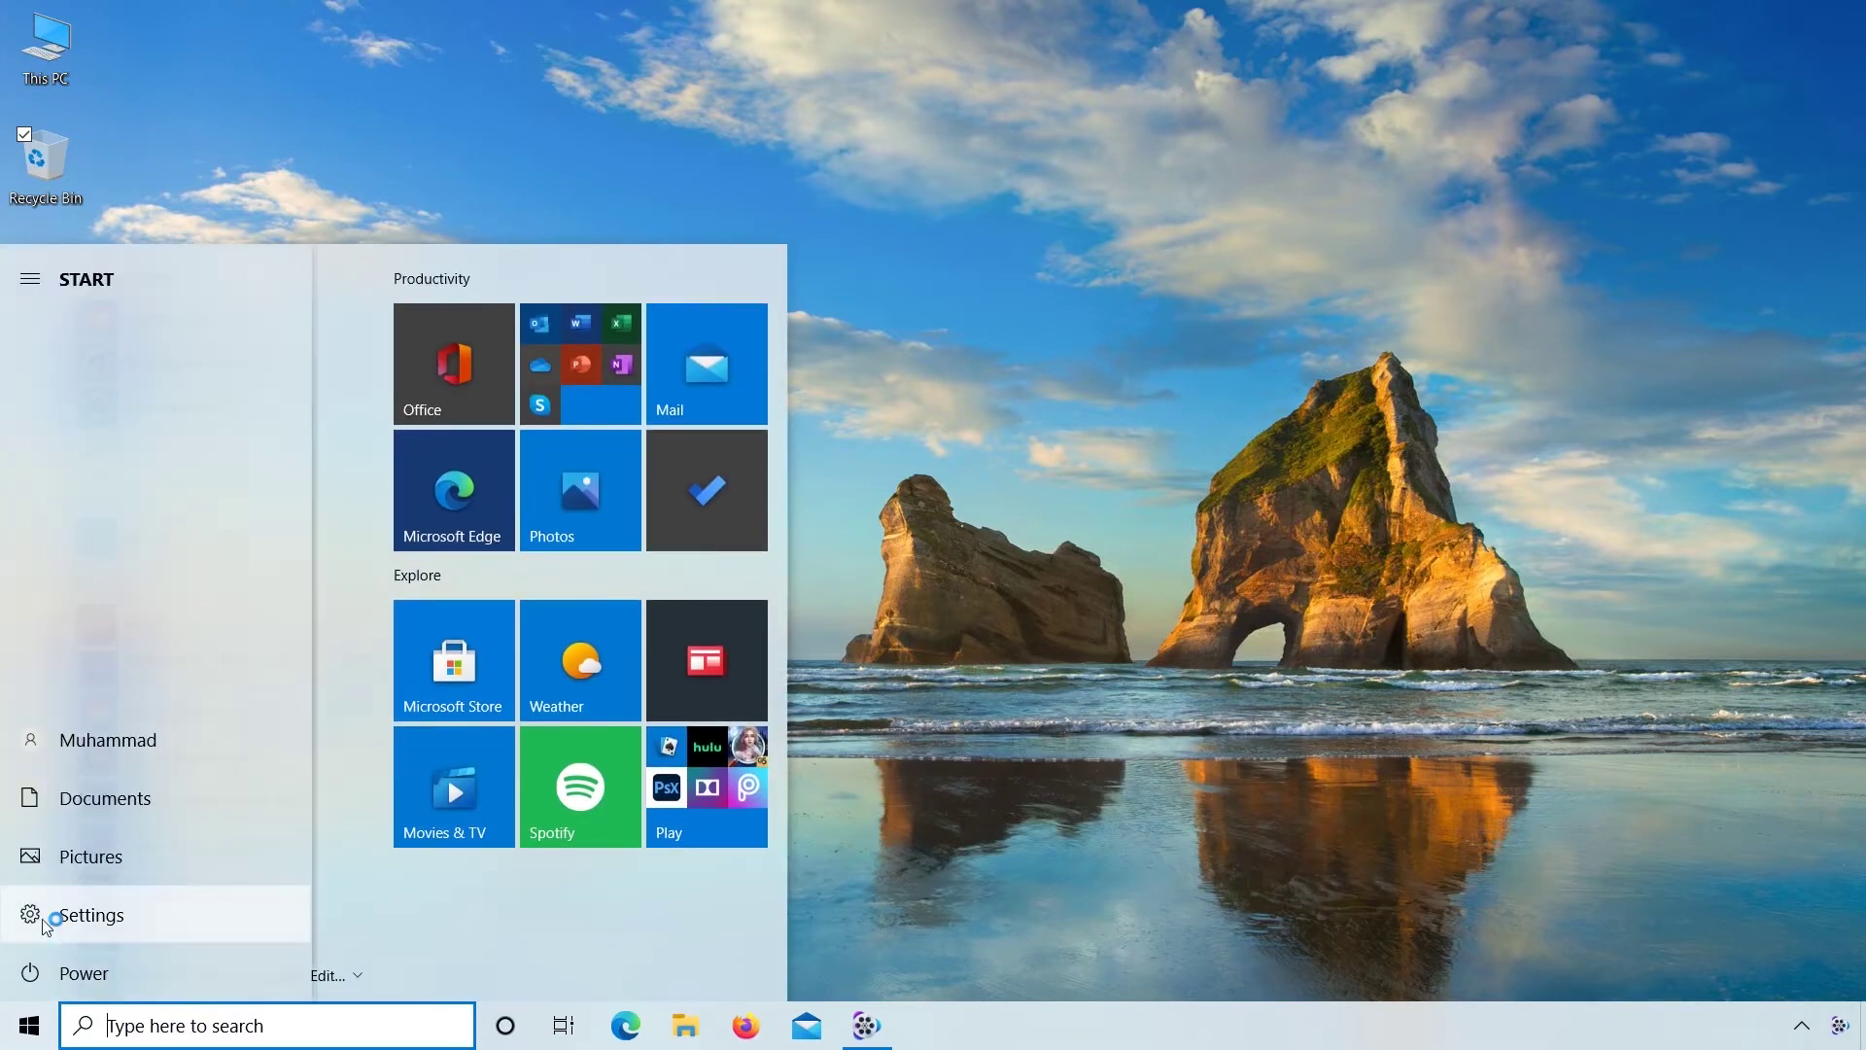
left_click(177, 906)
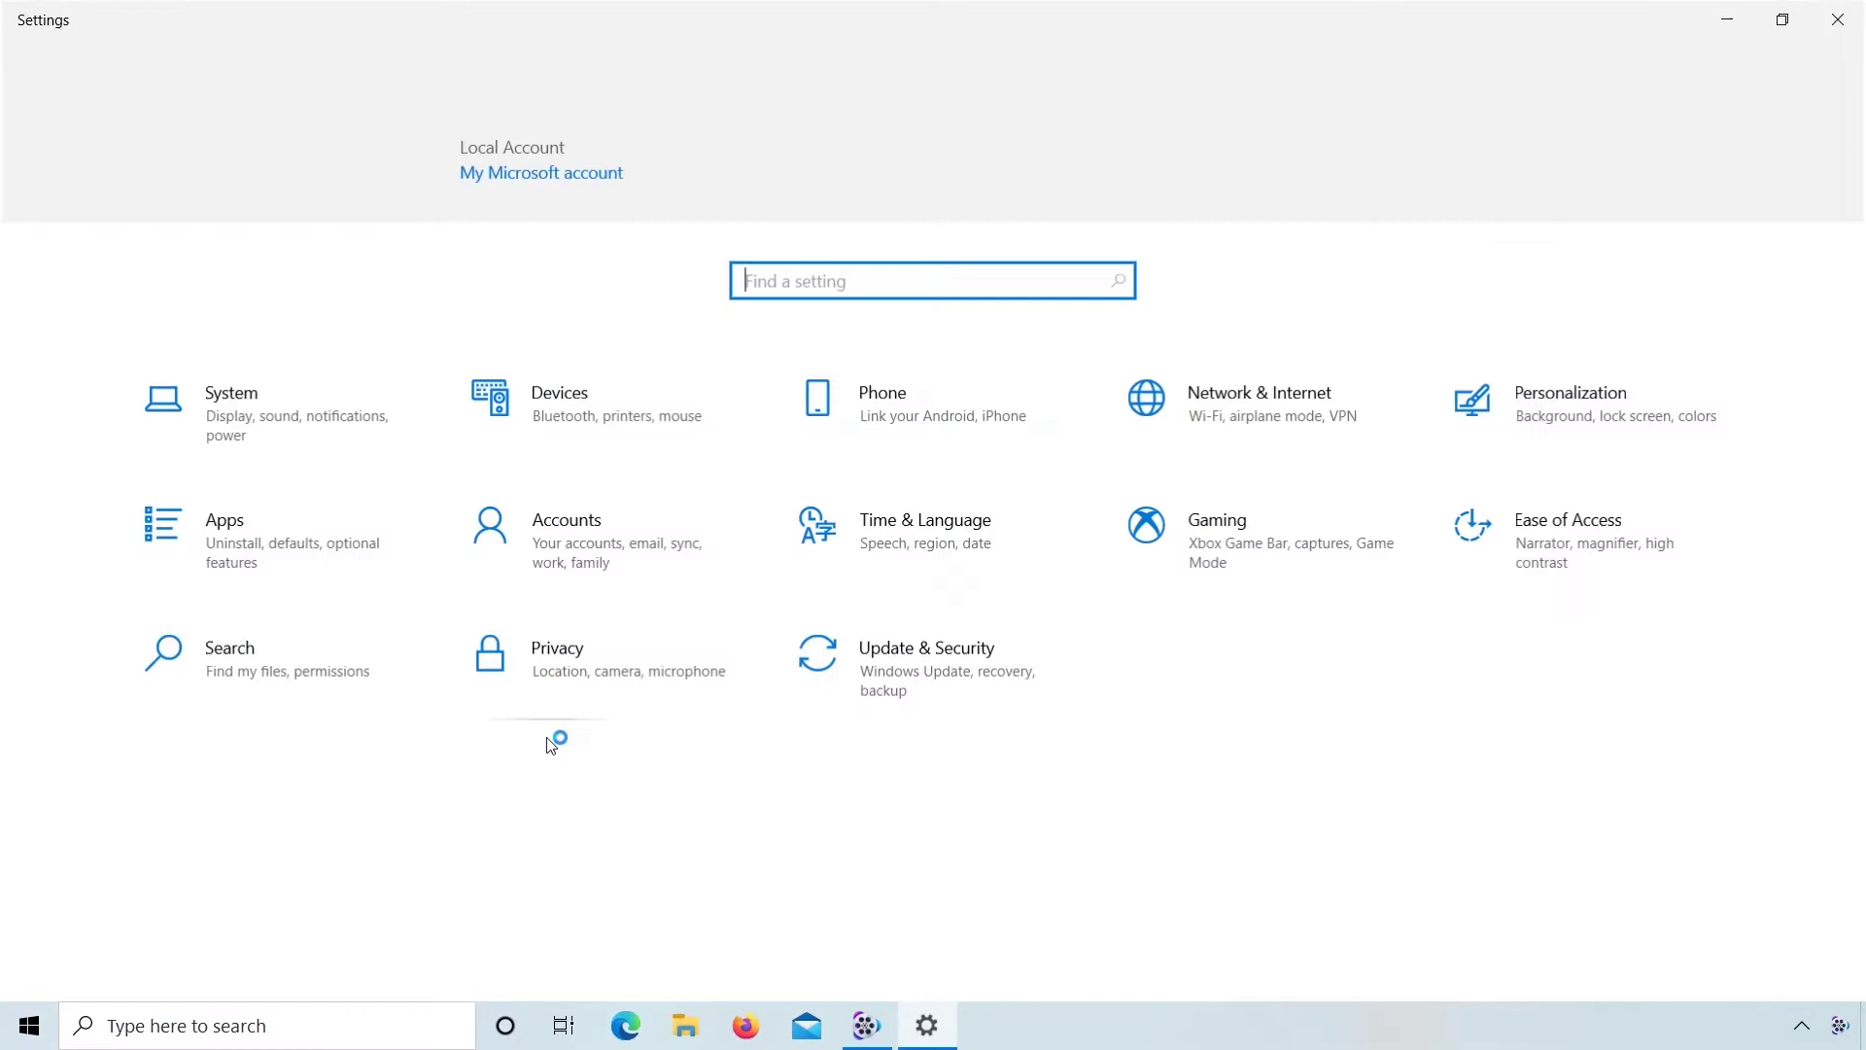
left_click(939, 689)
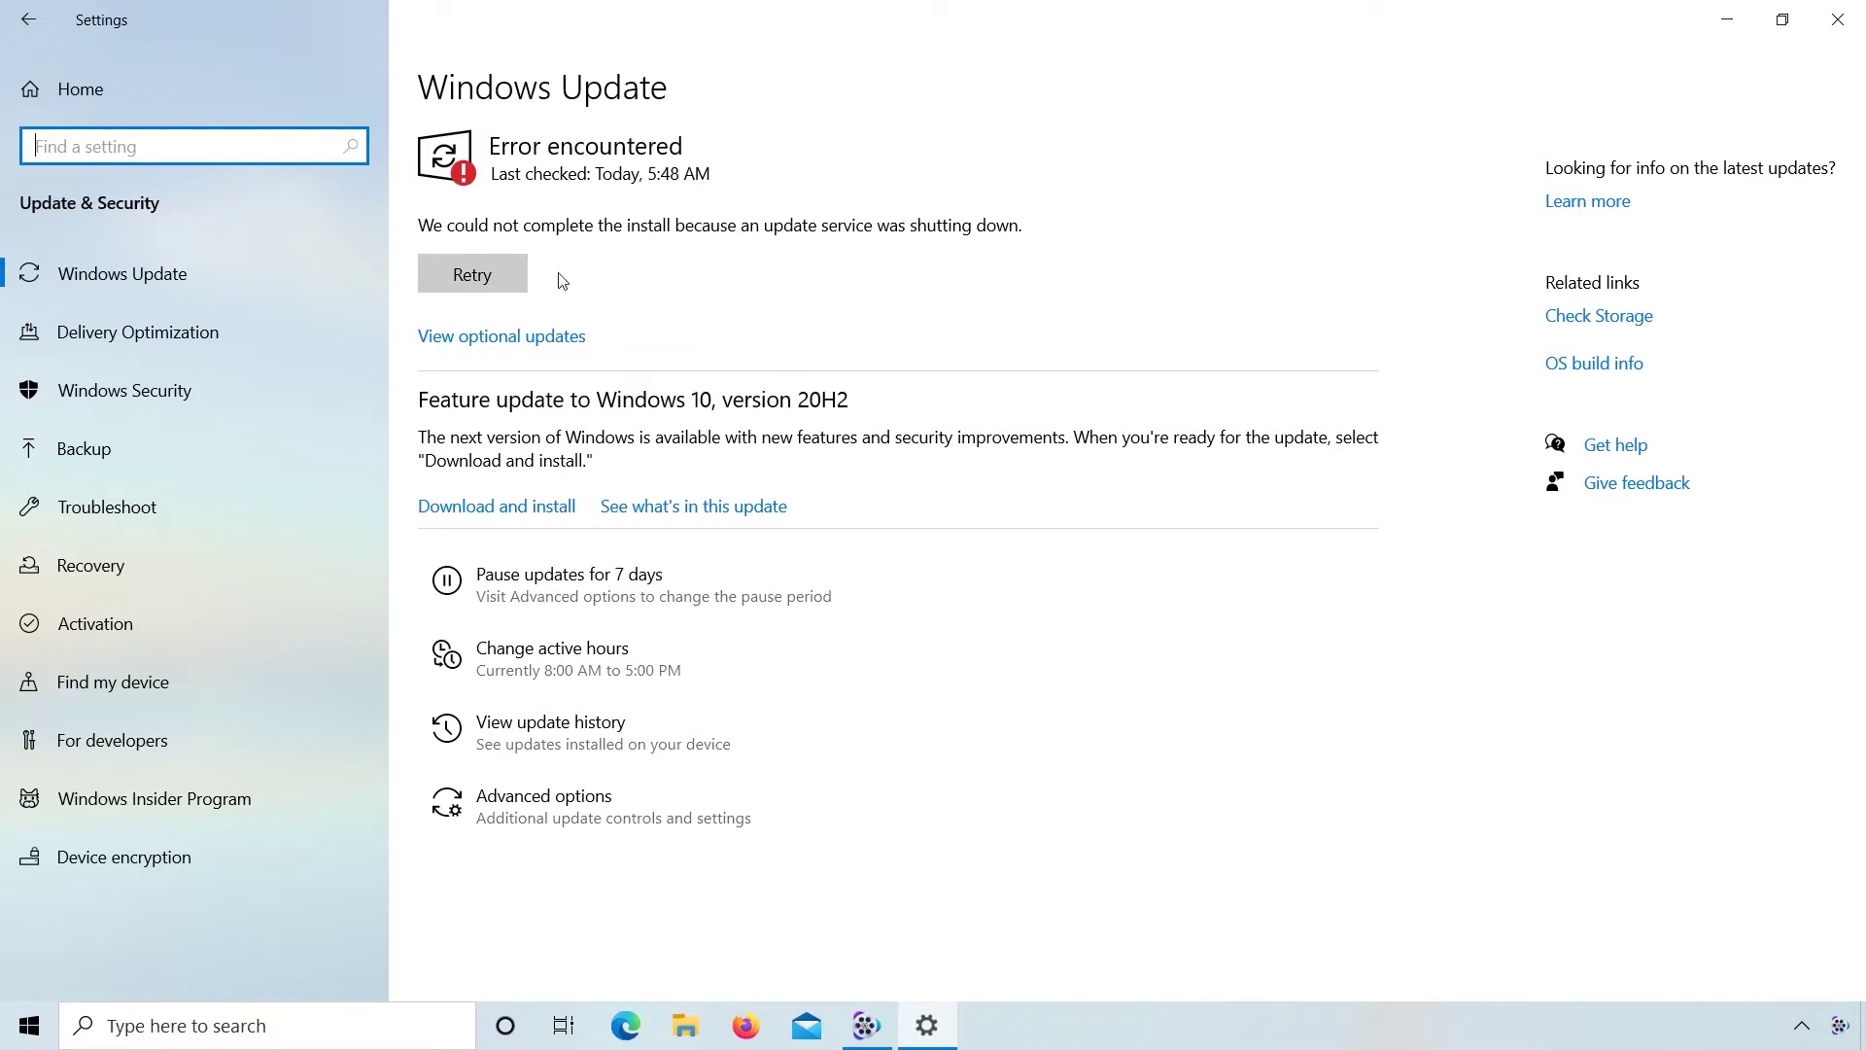
left_click(455, 273)
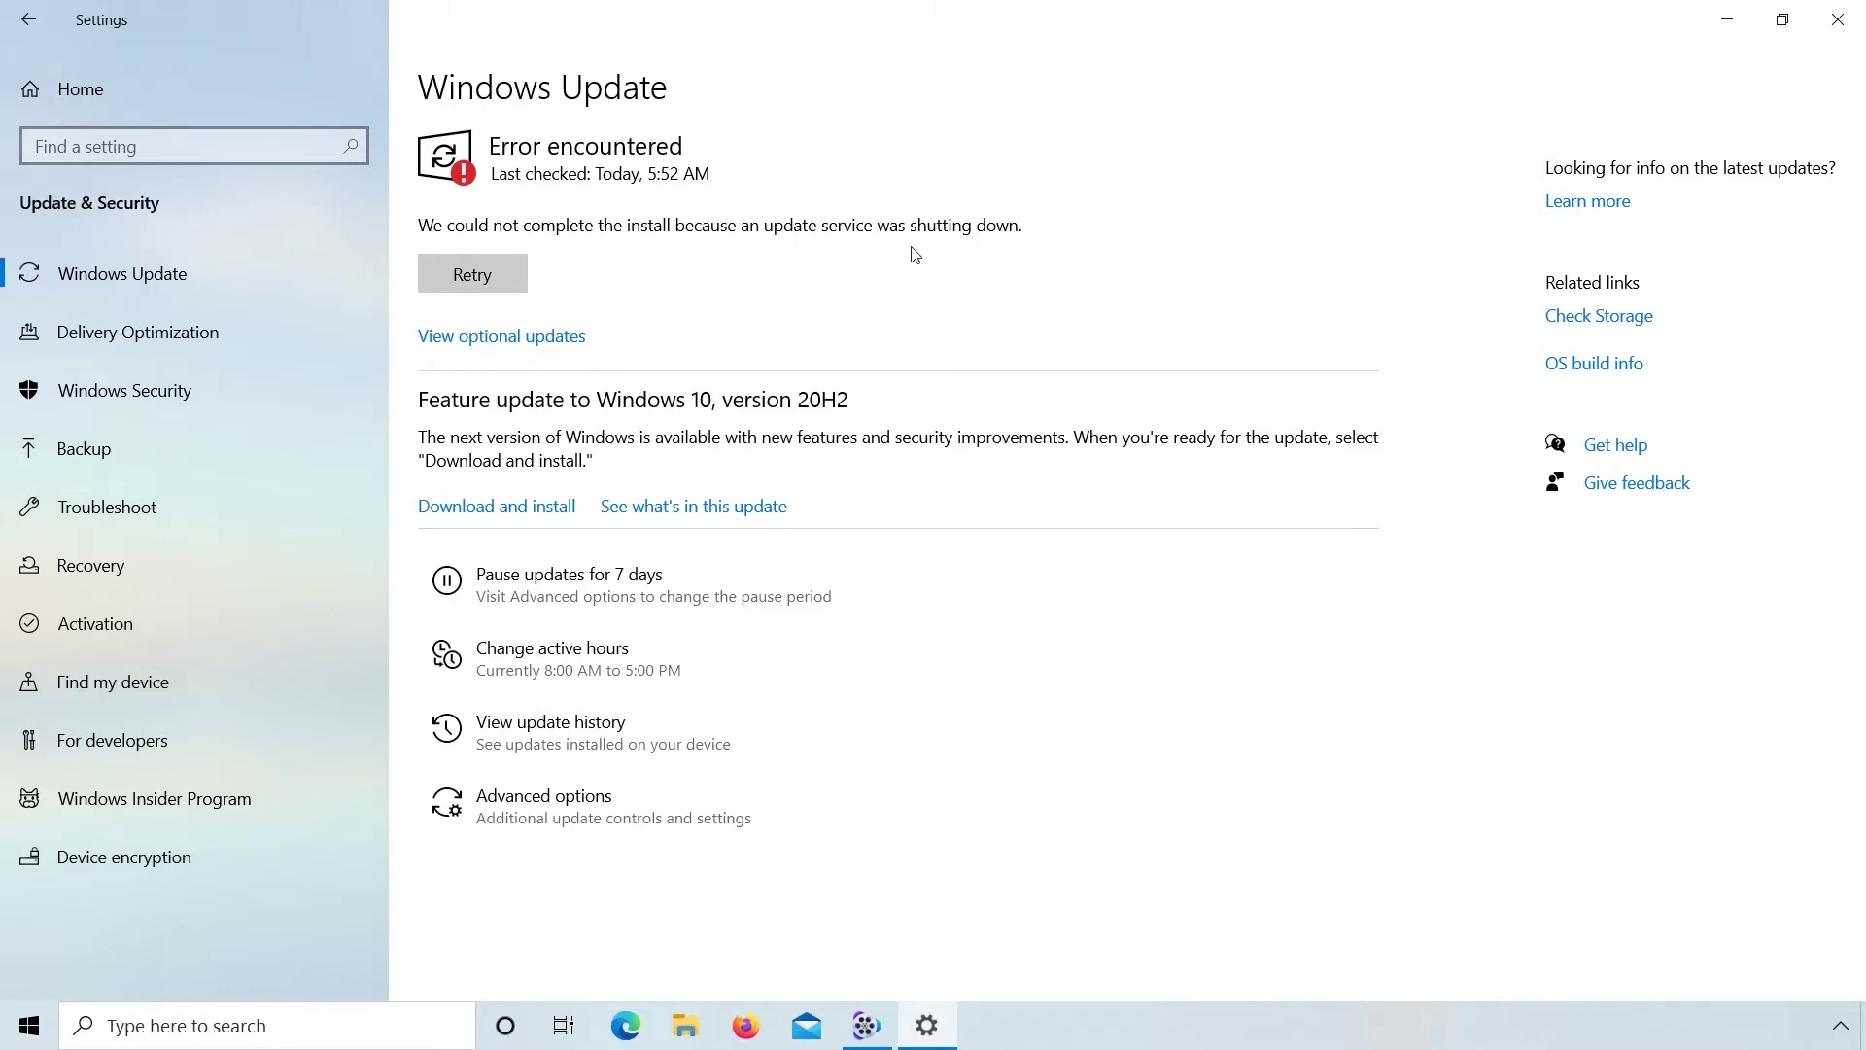
Step: Minimise Settings and run services.msc from the Run dialog, fixing the 'services.msg' typo
left_click(1727, 20)
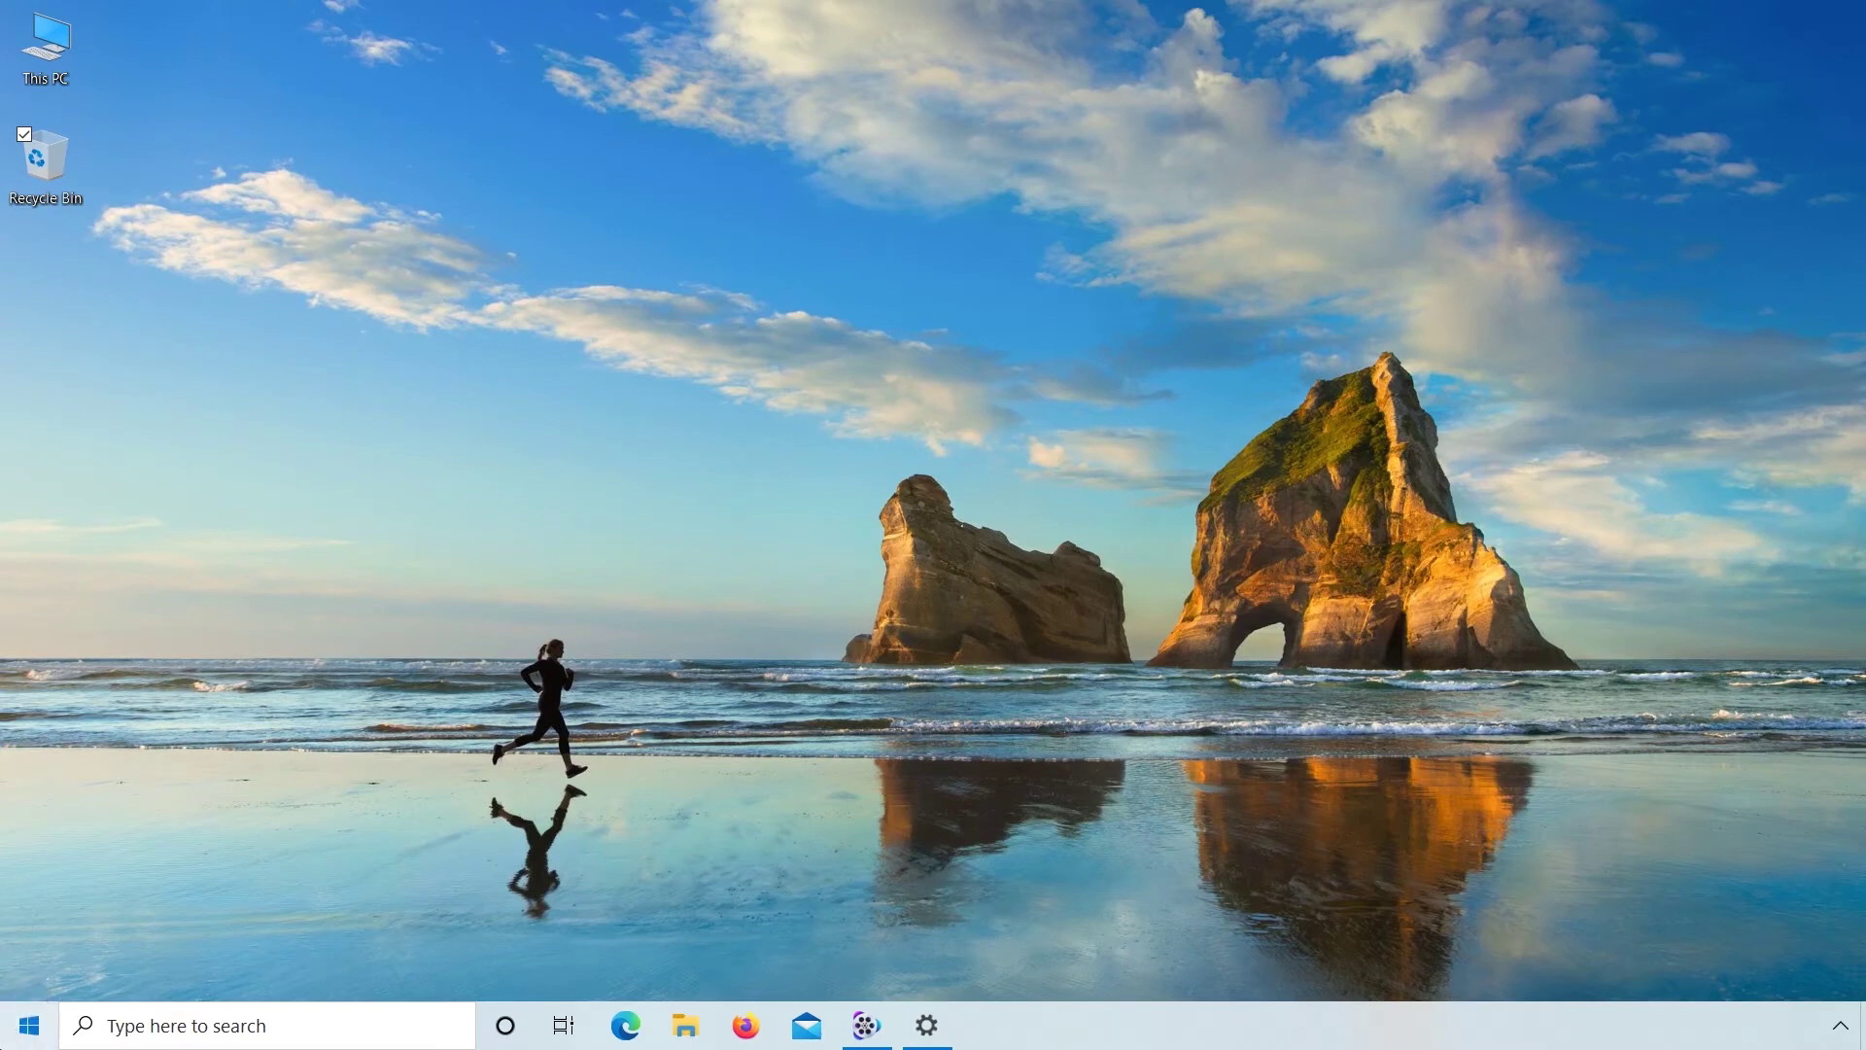
left_click(14, 1042)
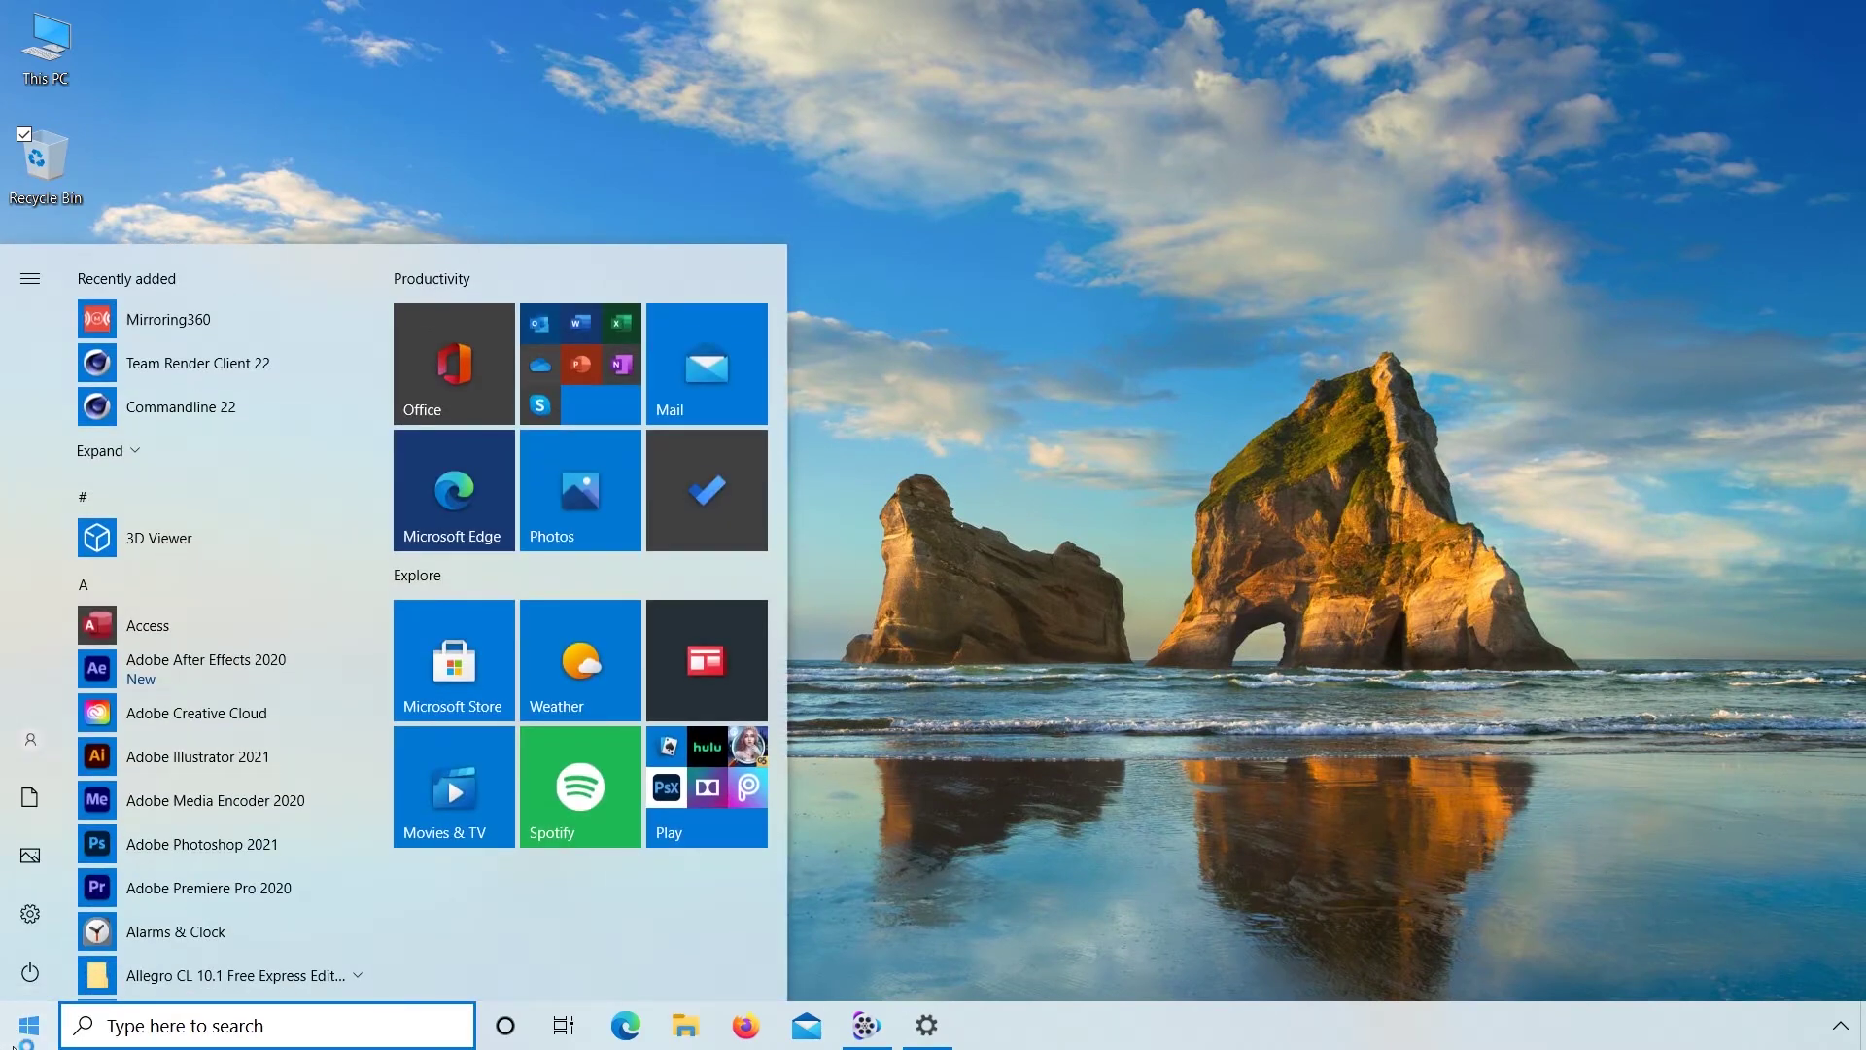
key("super+r")
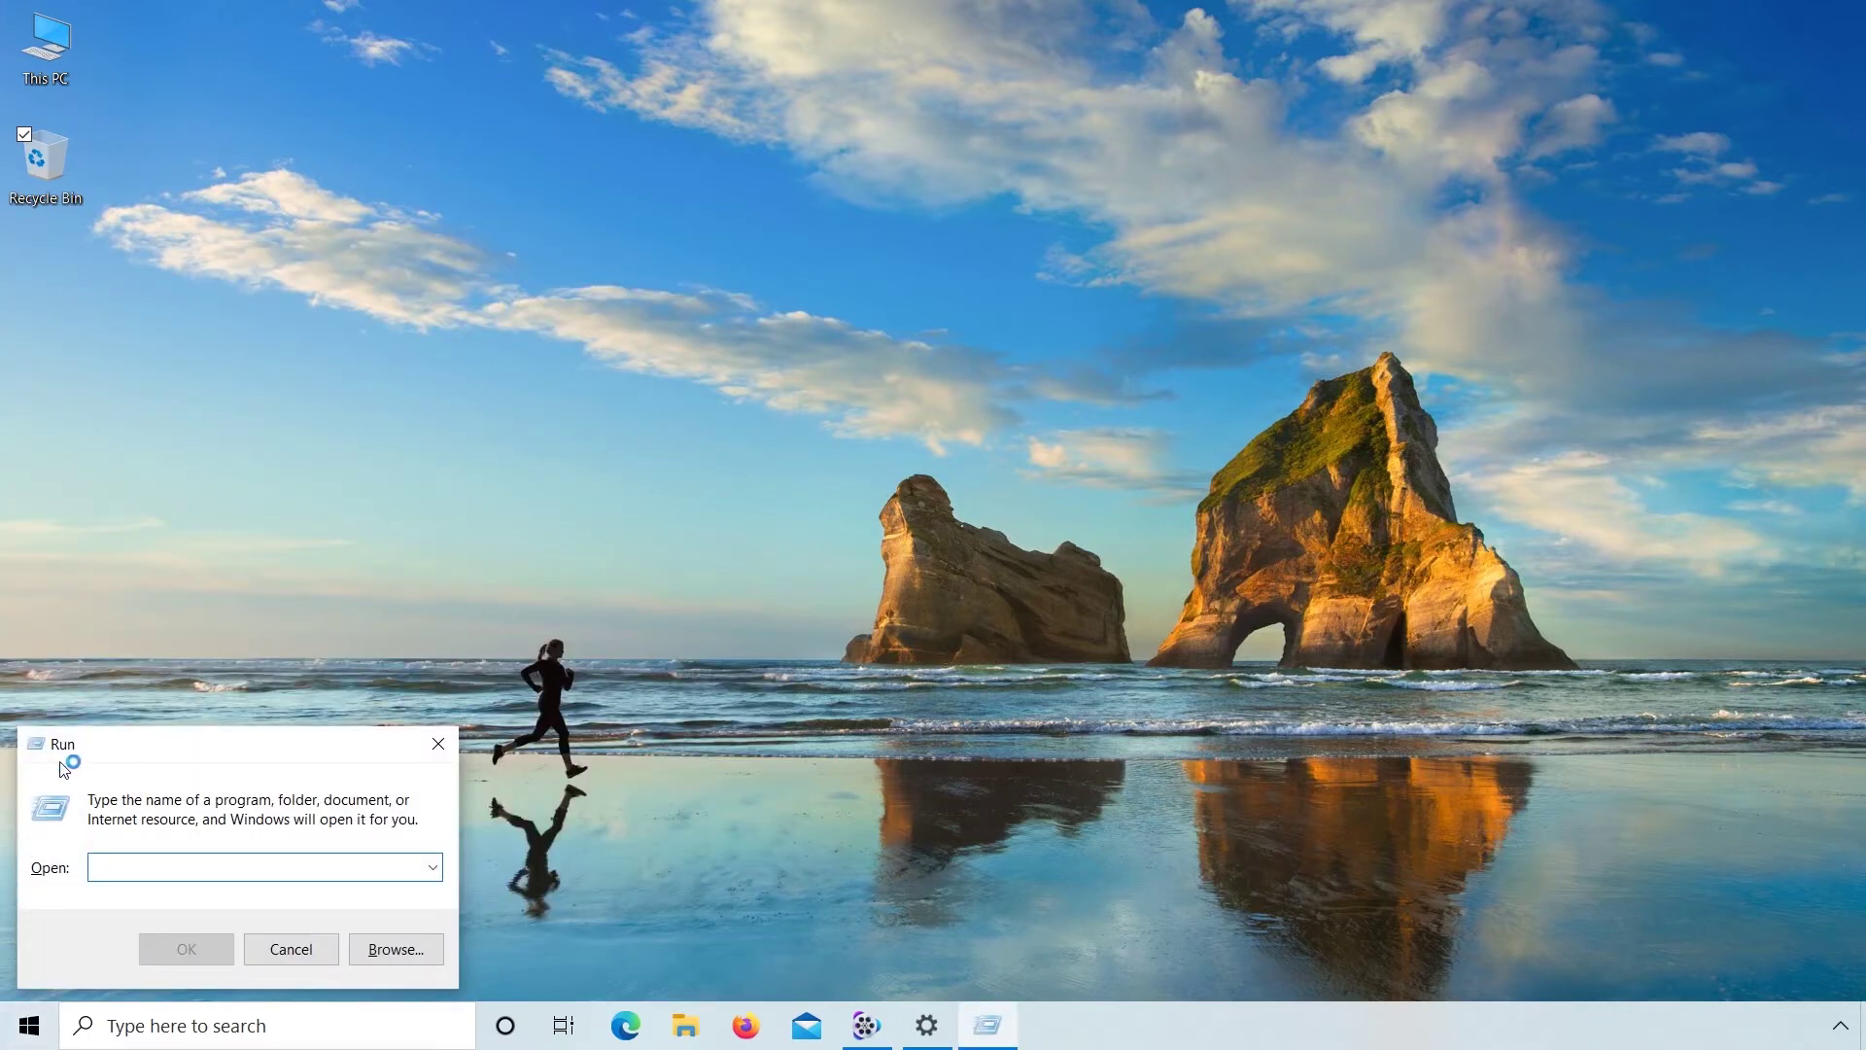
left_click(197, 868)
type("services.msg")
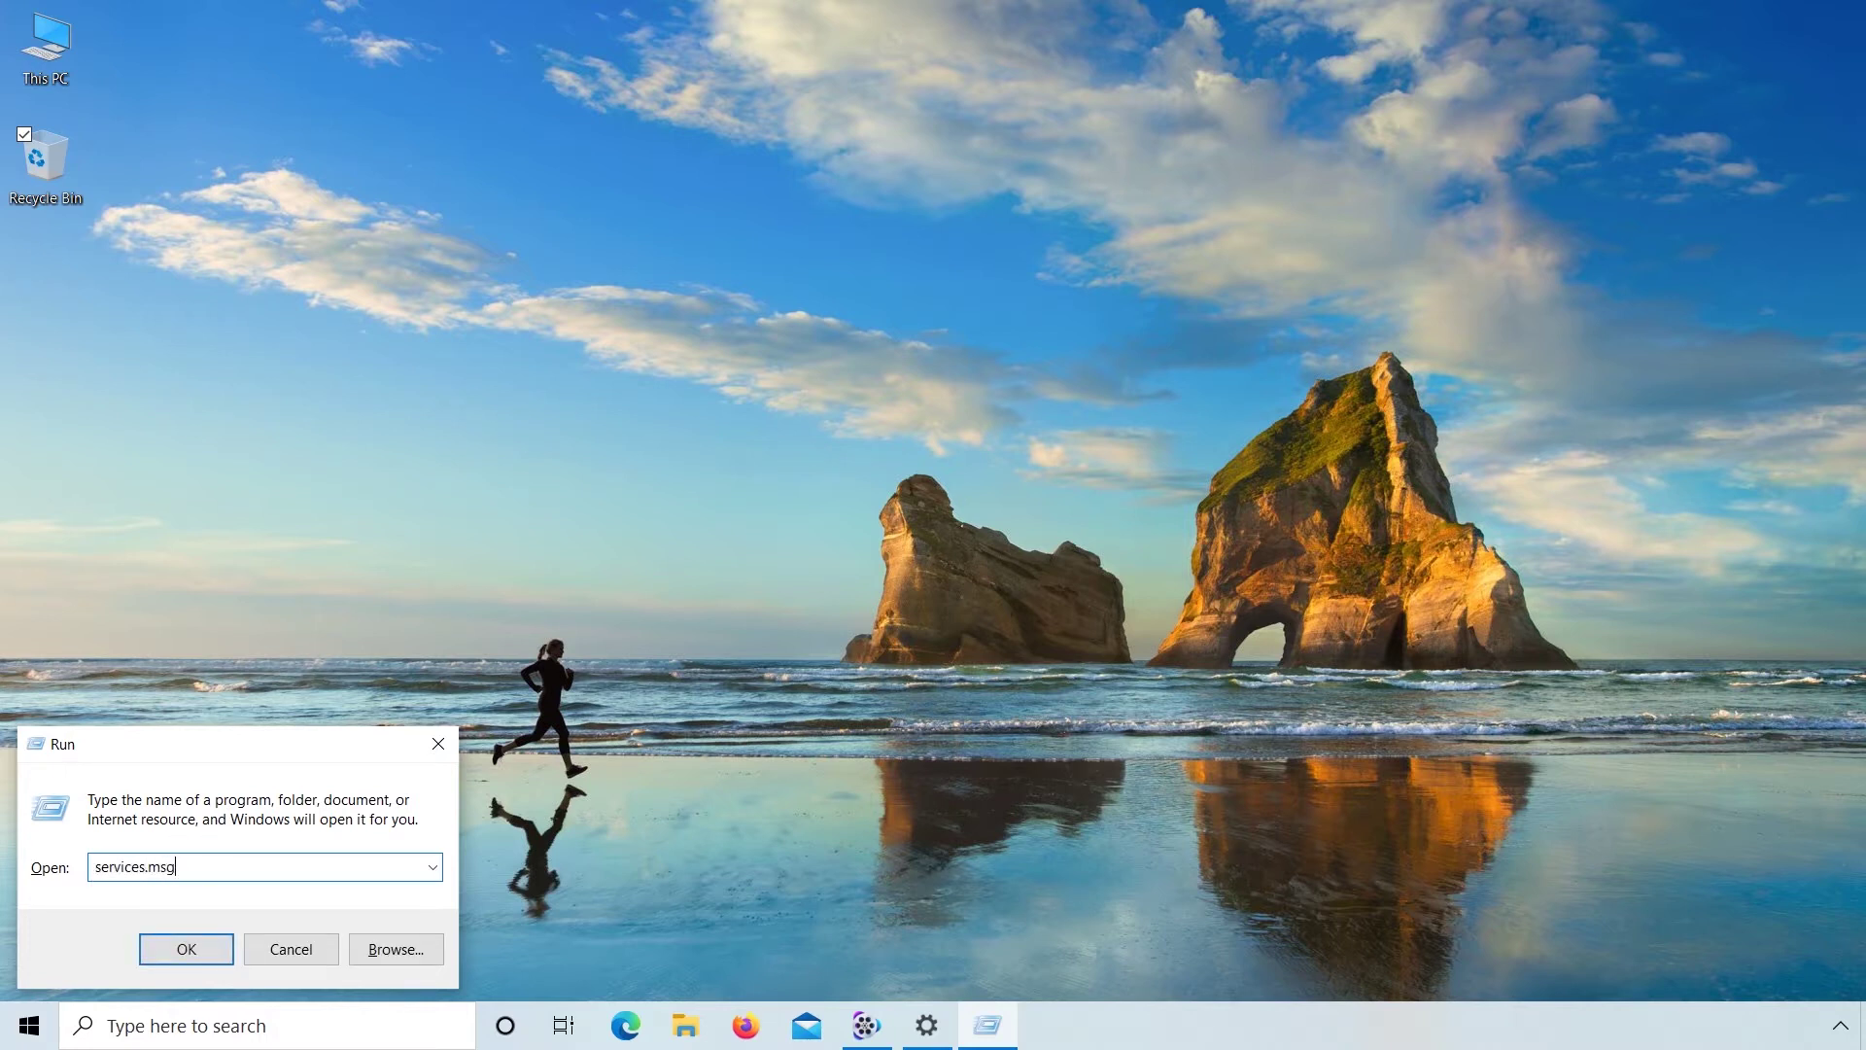
key("BackSpace")
type("c")
left_click(187, 950)
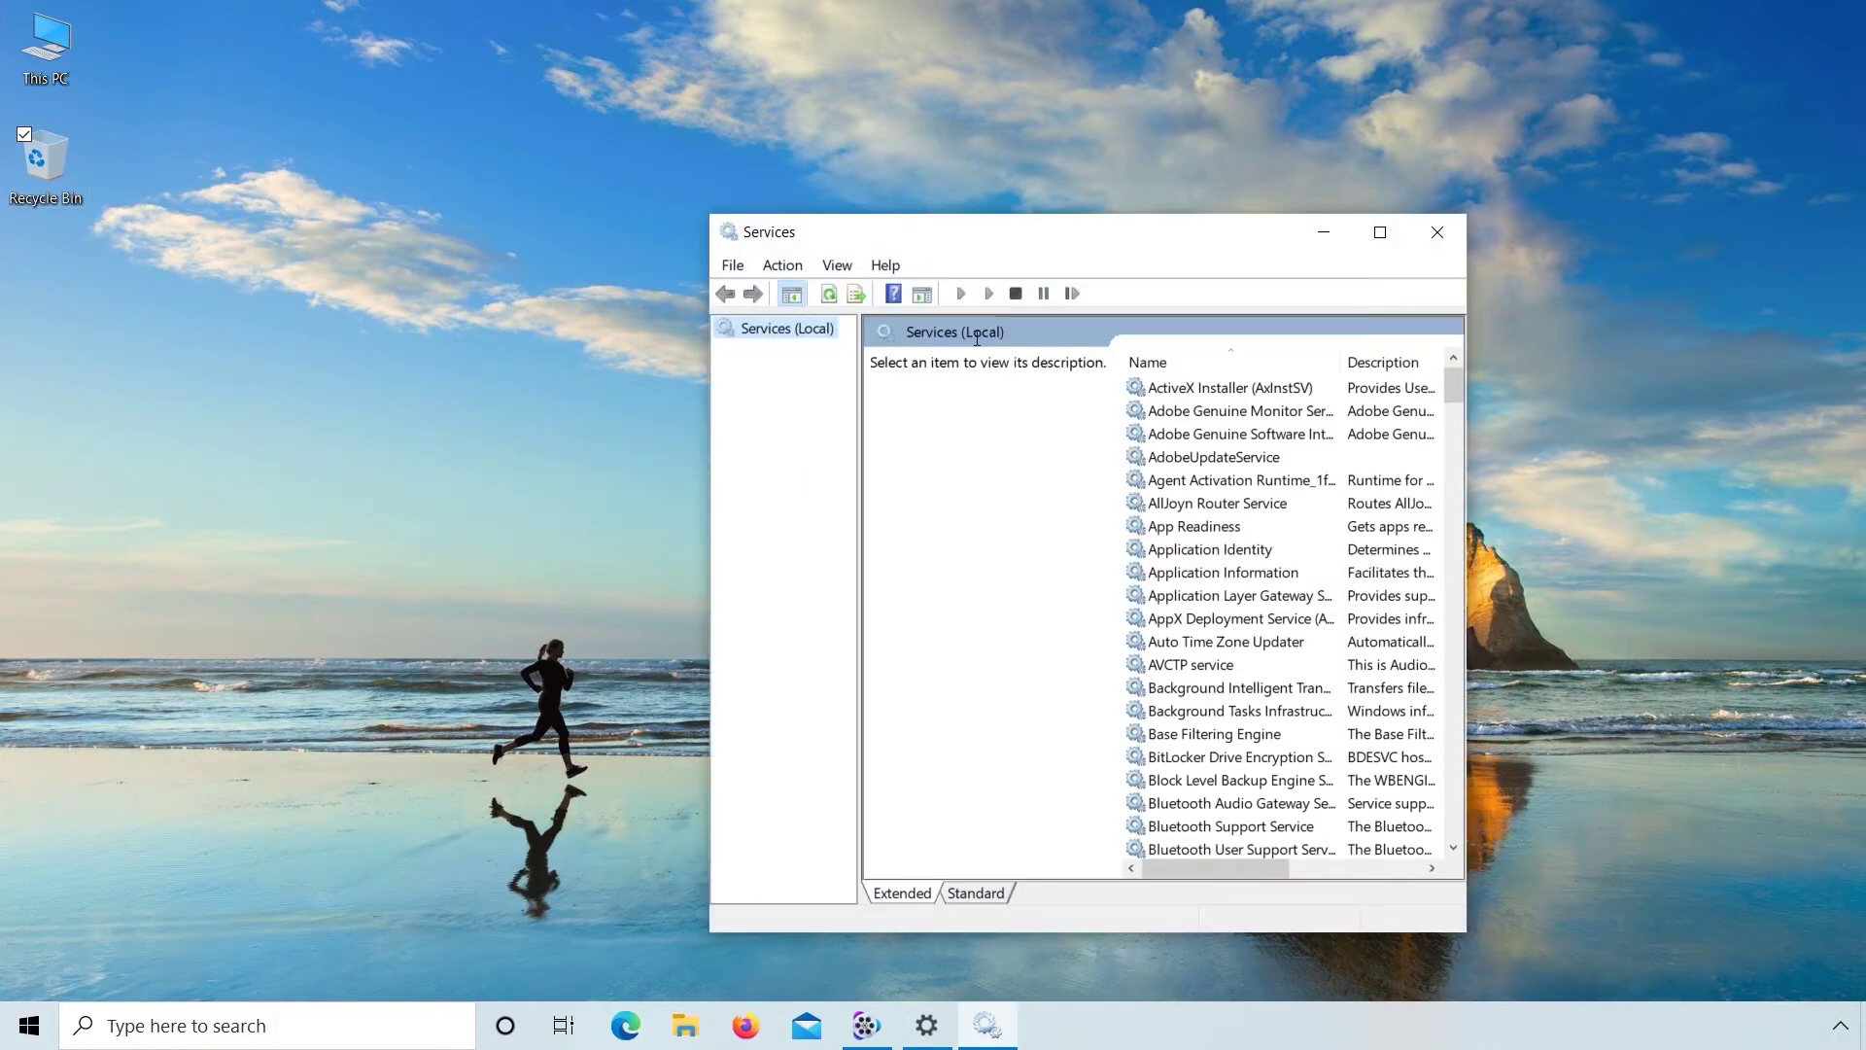
Step: Jump to the Windows Update service by typing 'windows u' and open its context menu
left_click(1169, 598)
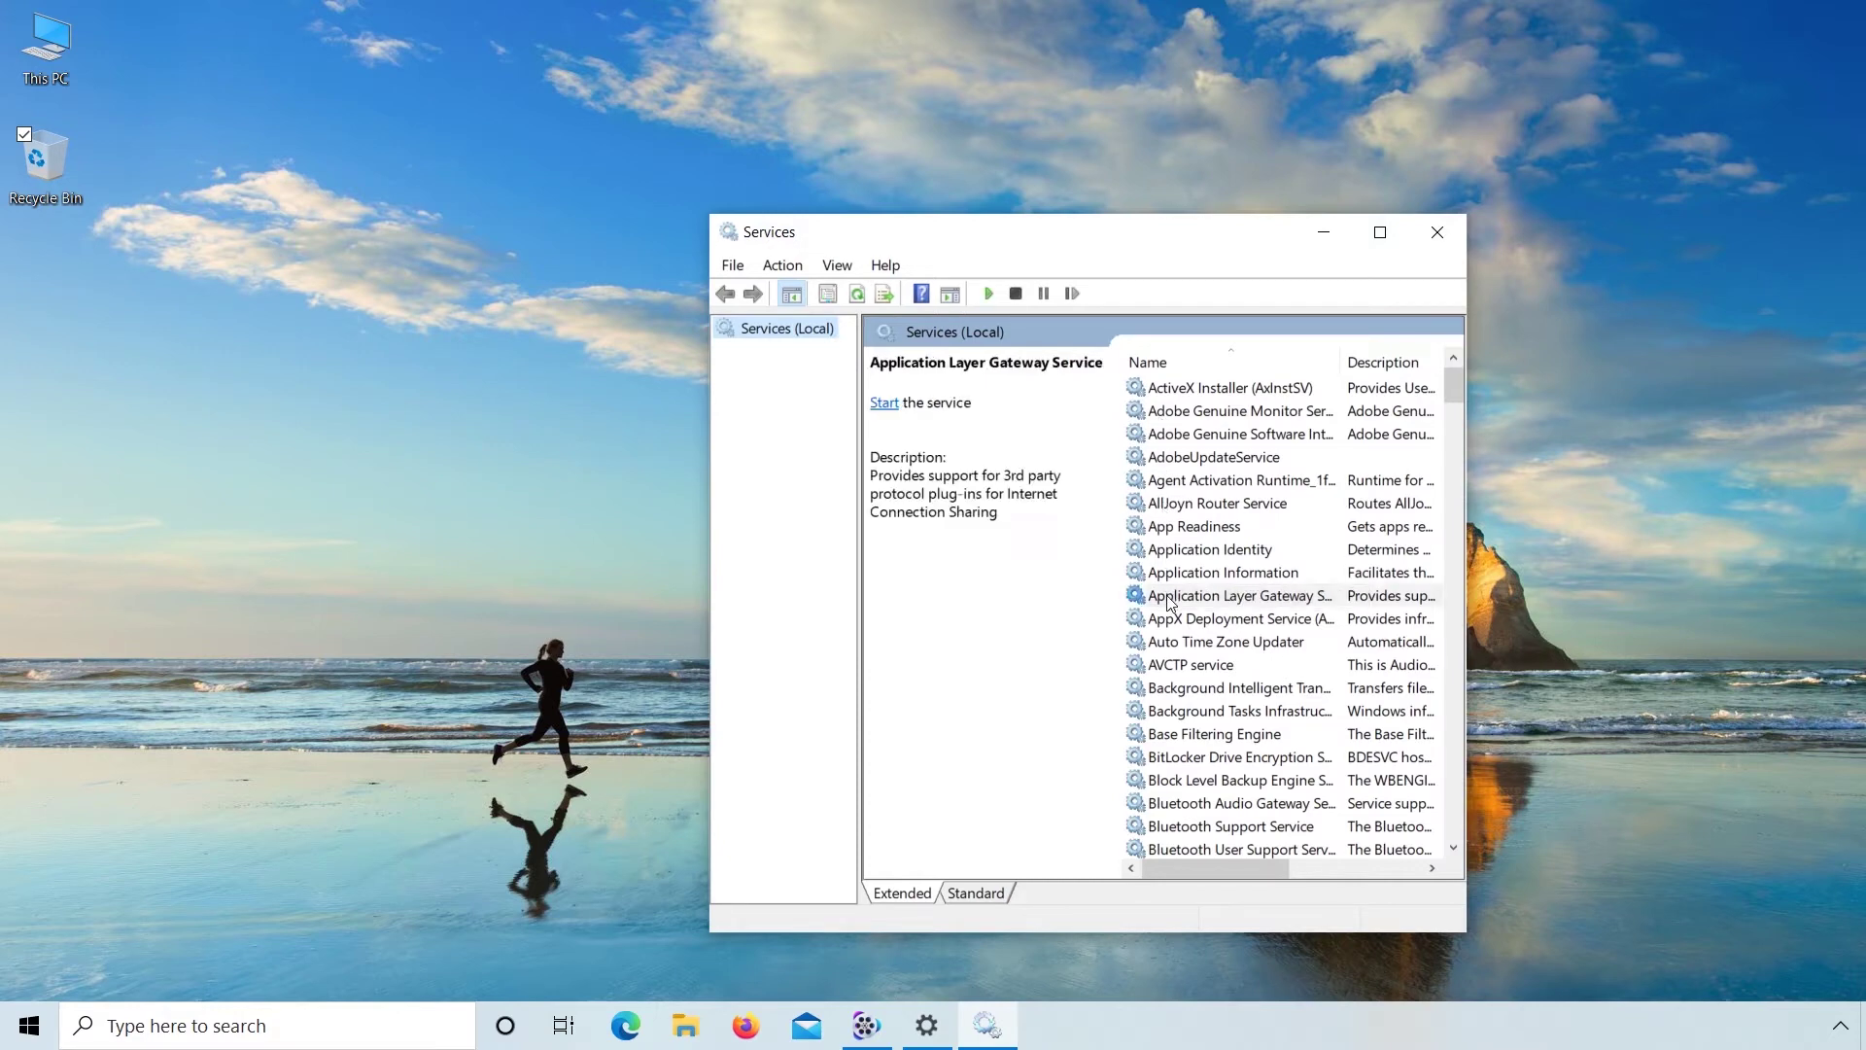
type("win")
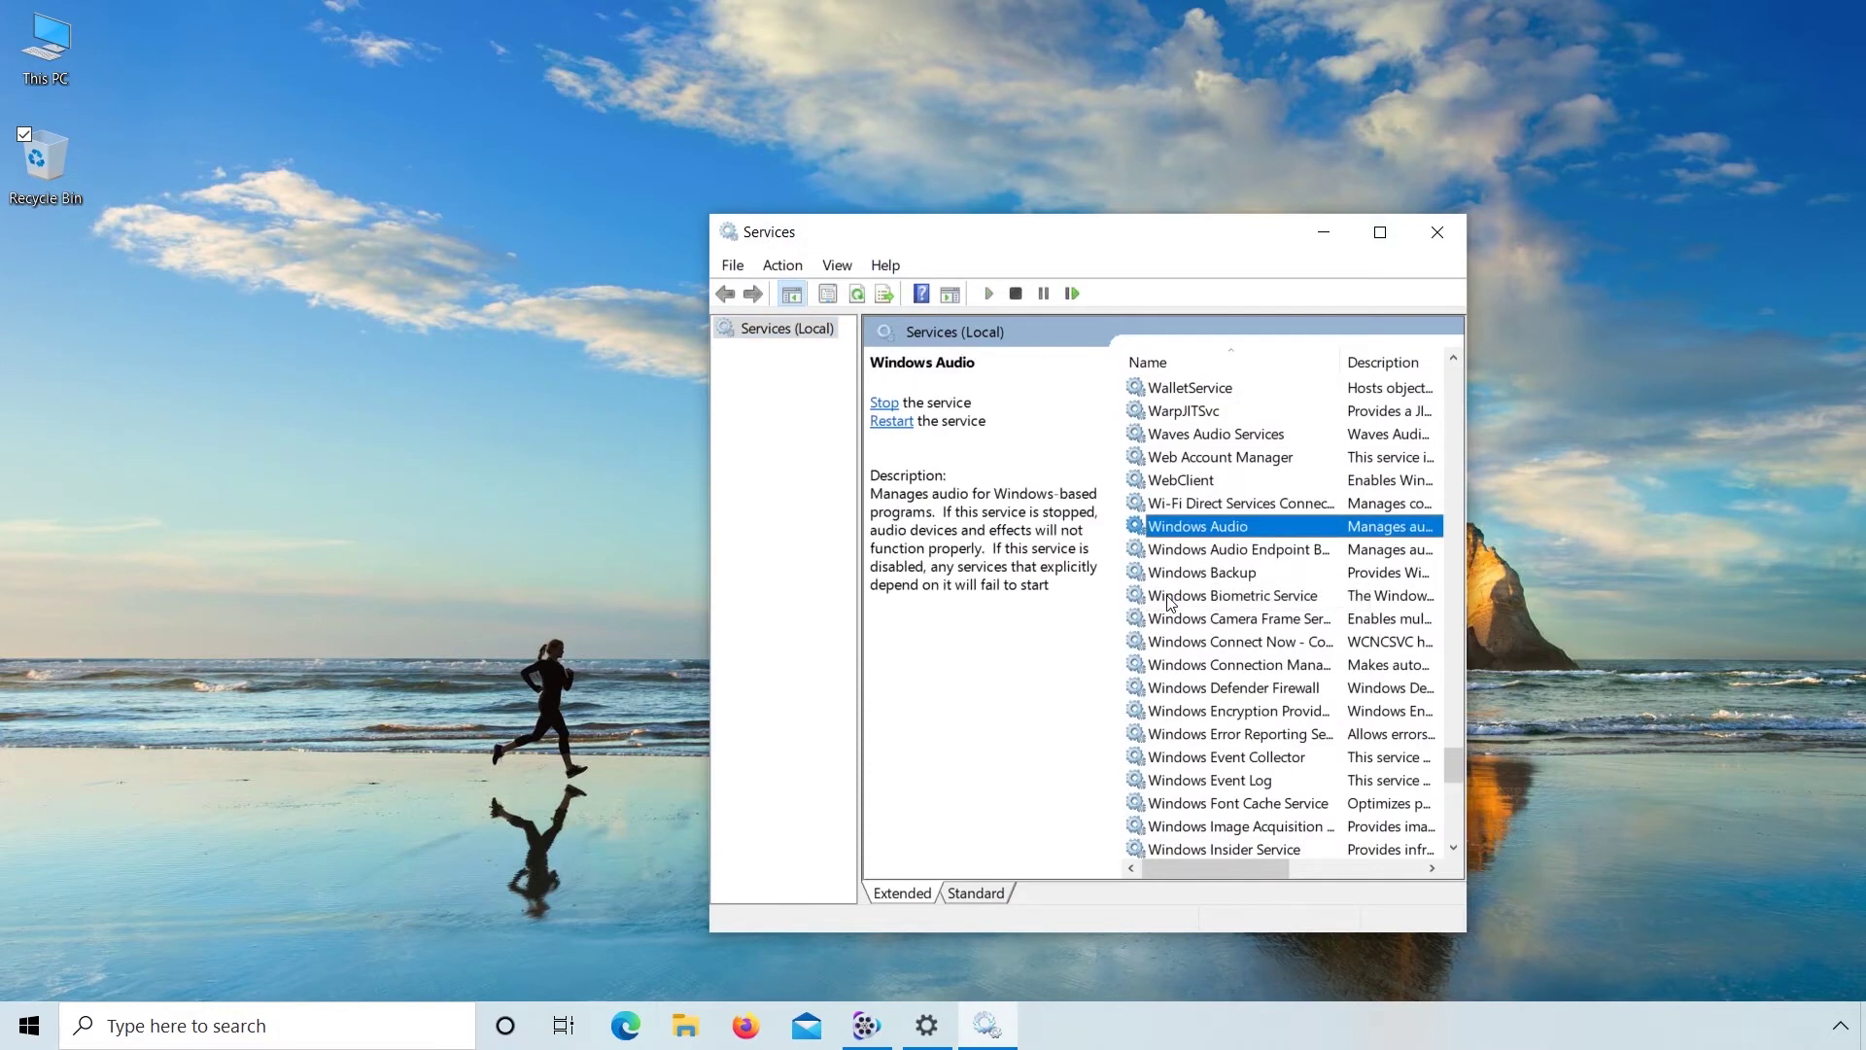
type("dows u")
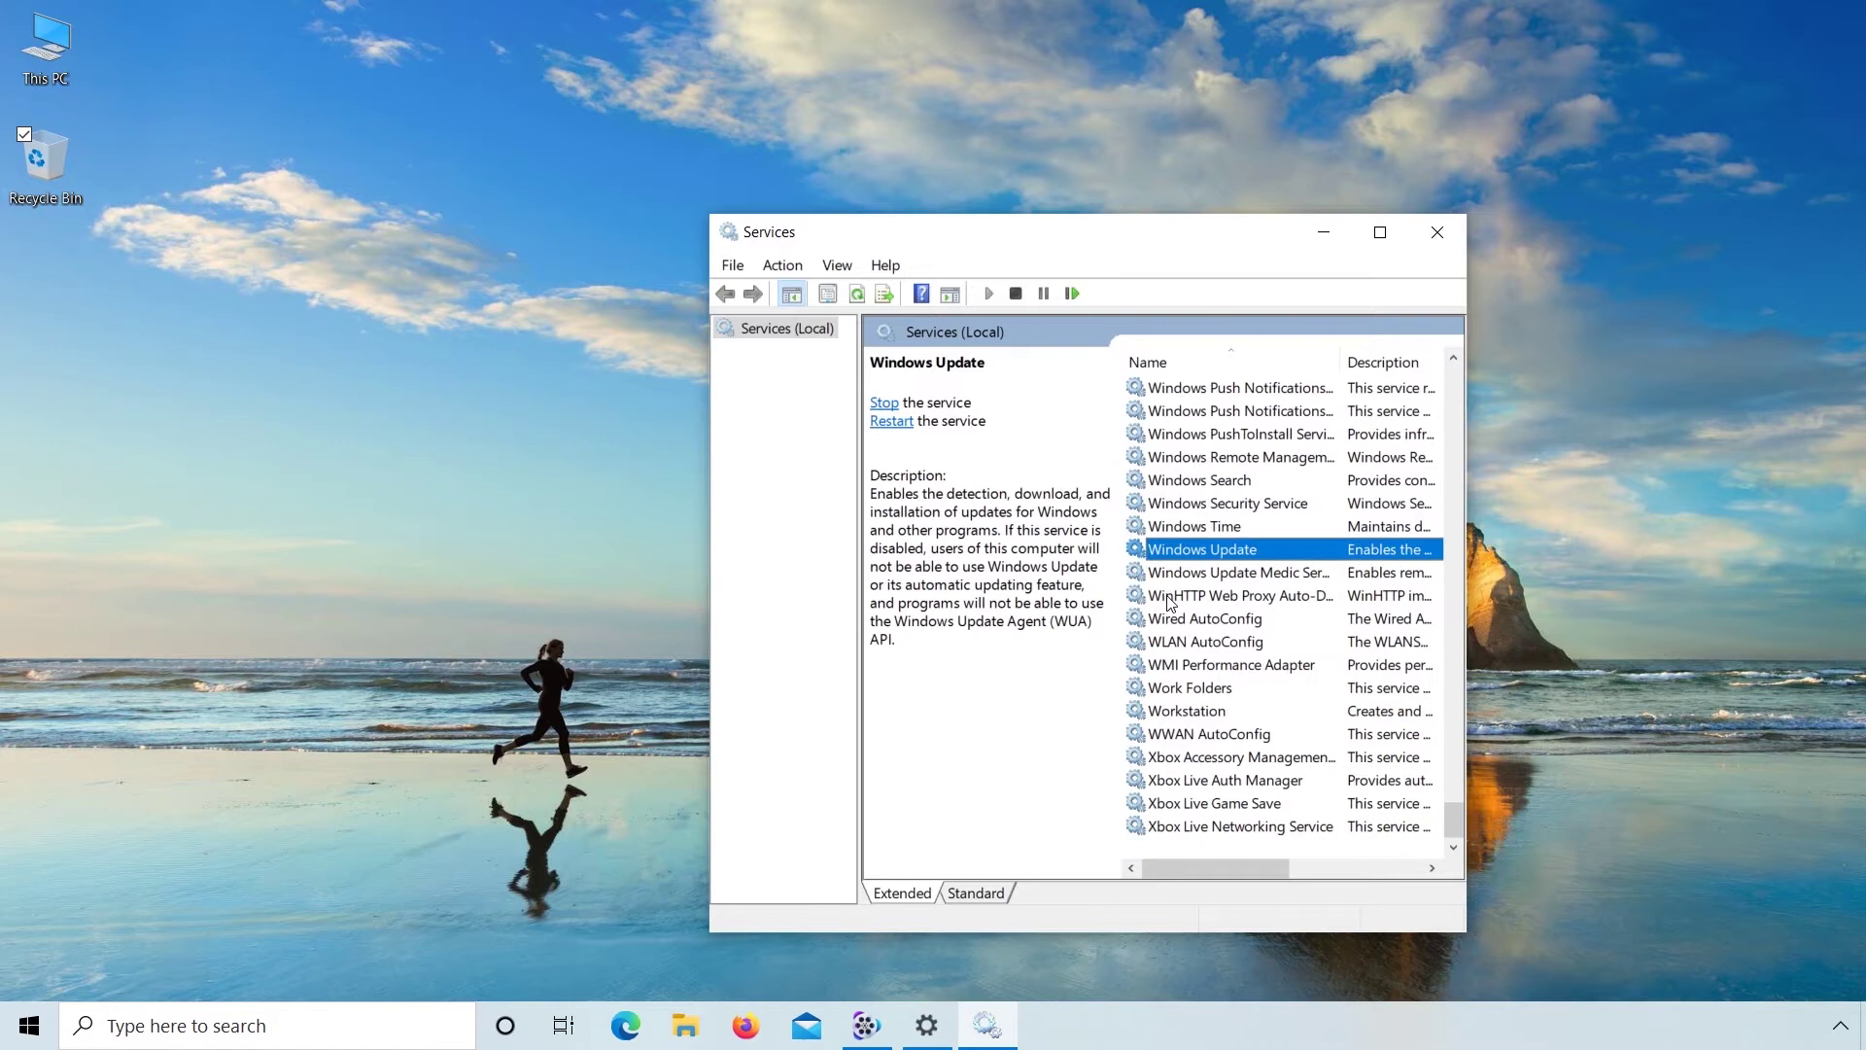
right_click(1260, 556)
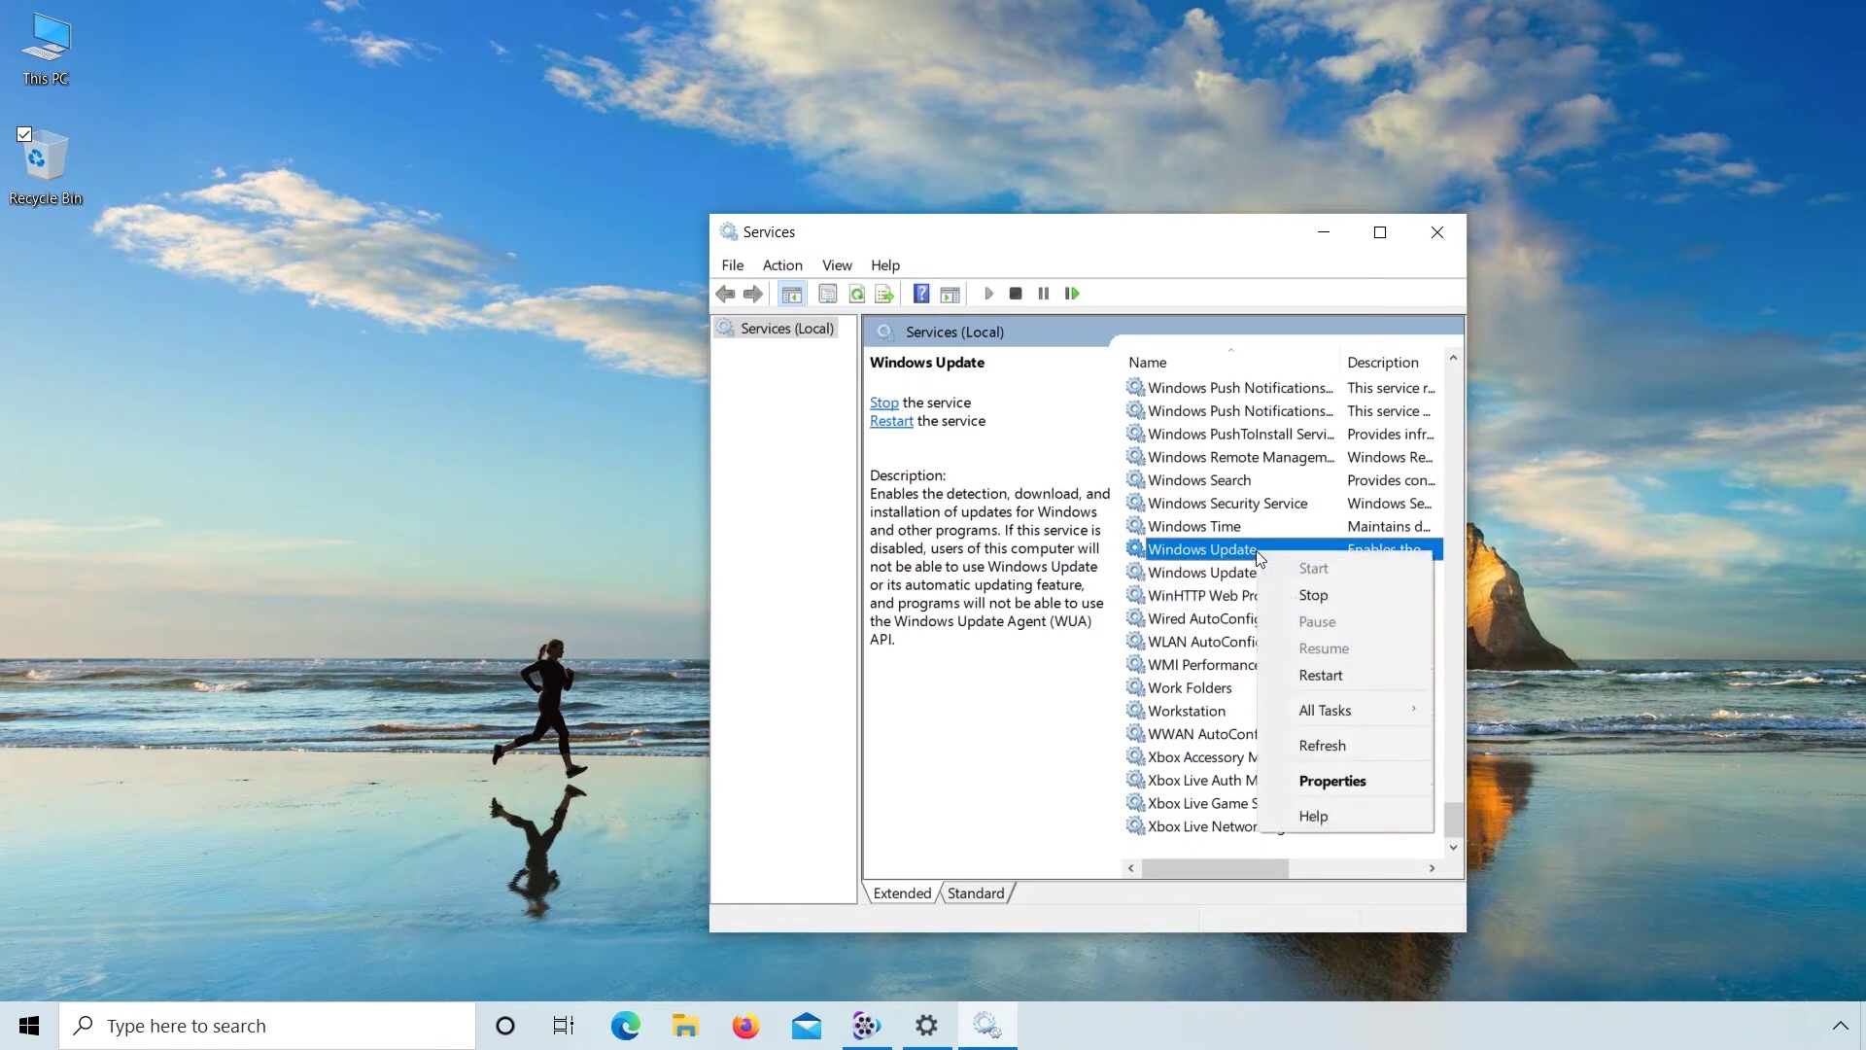
Step: Set Windows Update's startup type to Automatic, stop and restart the service, and apply the change
left_click(1388, 783)
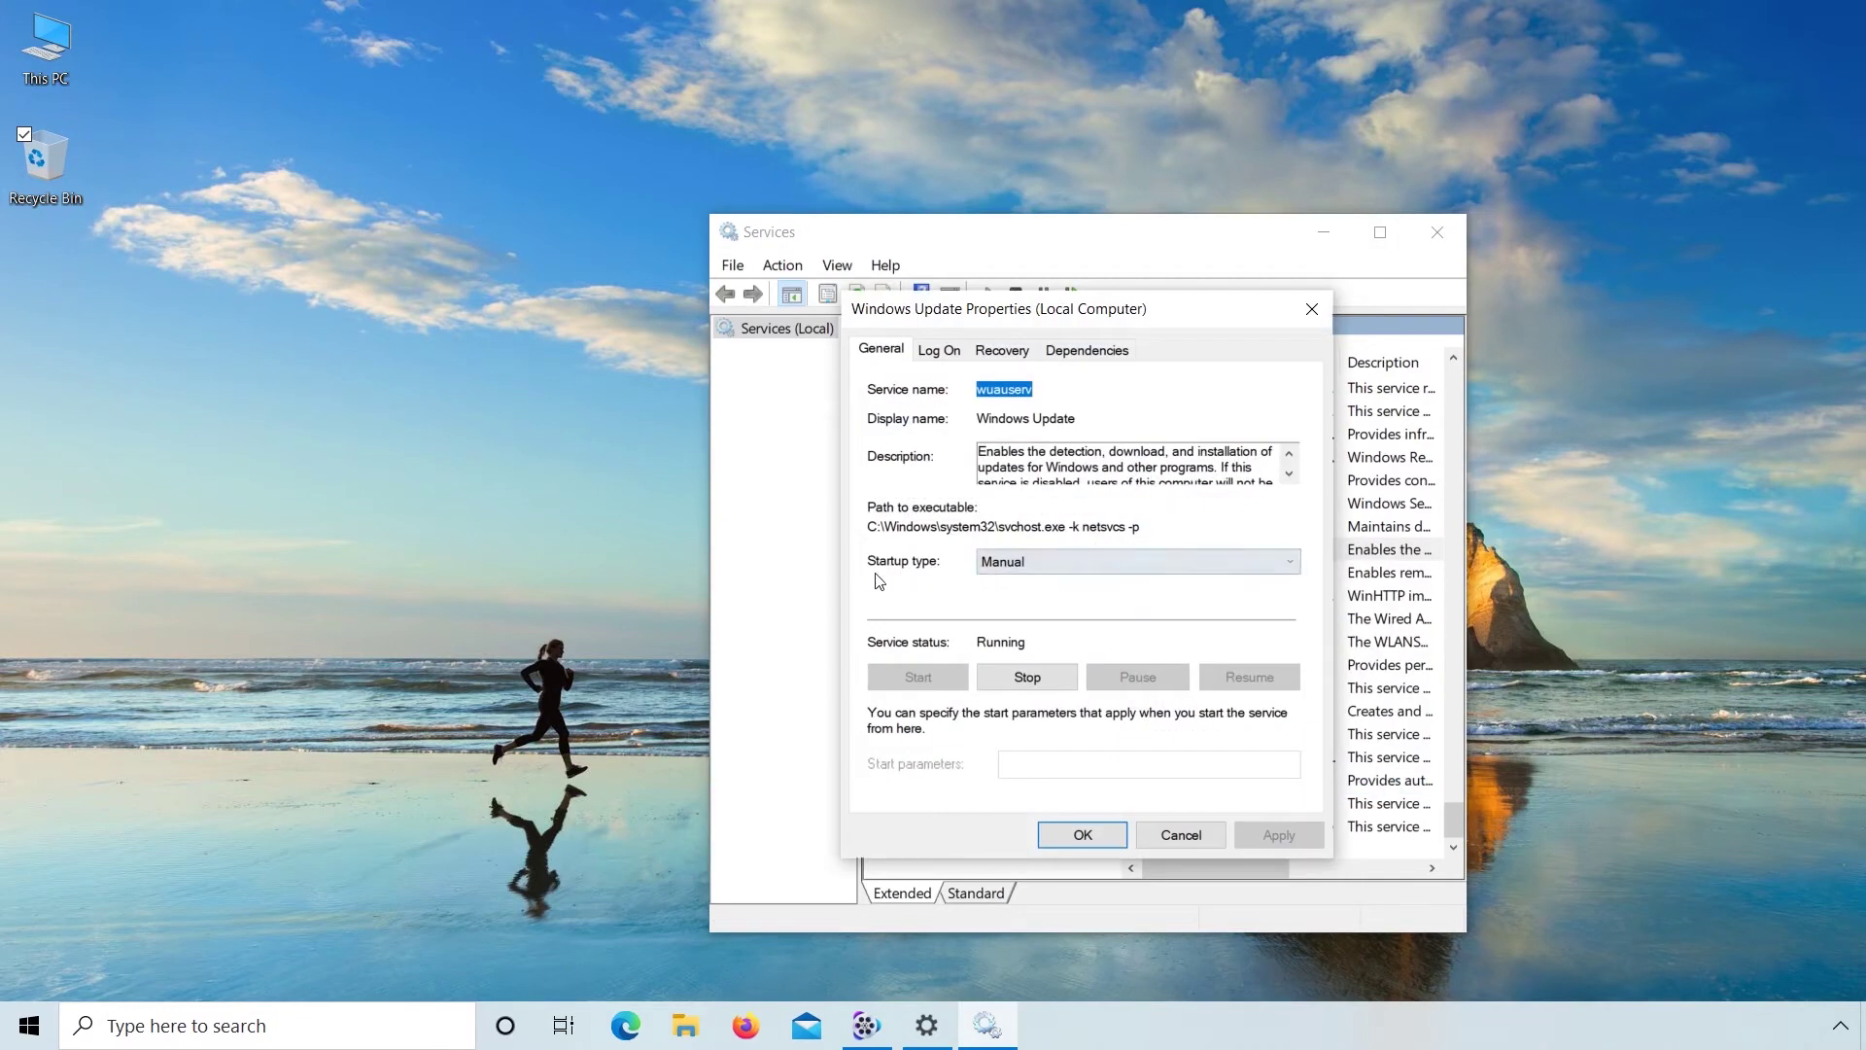
left_click(1133, 574)
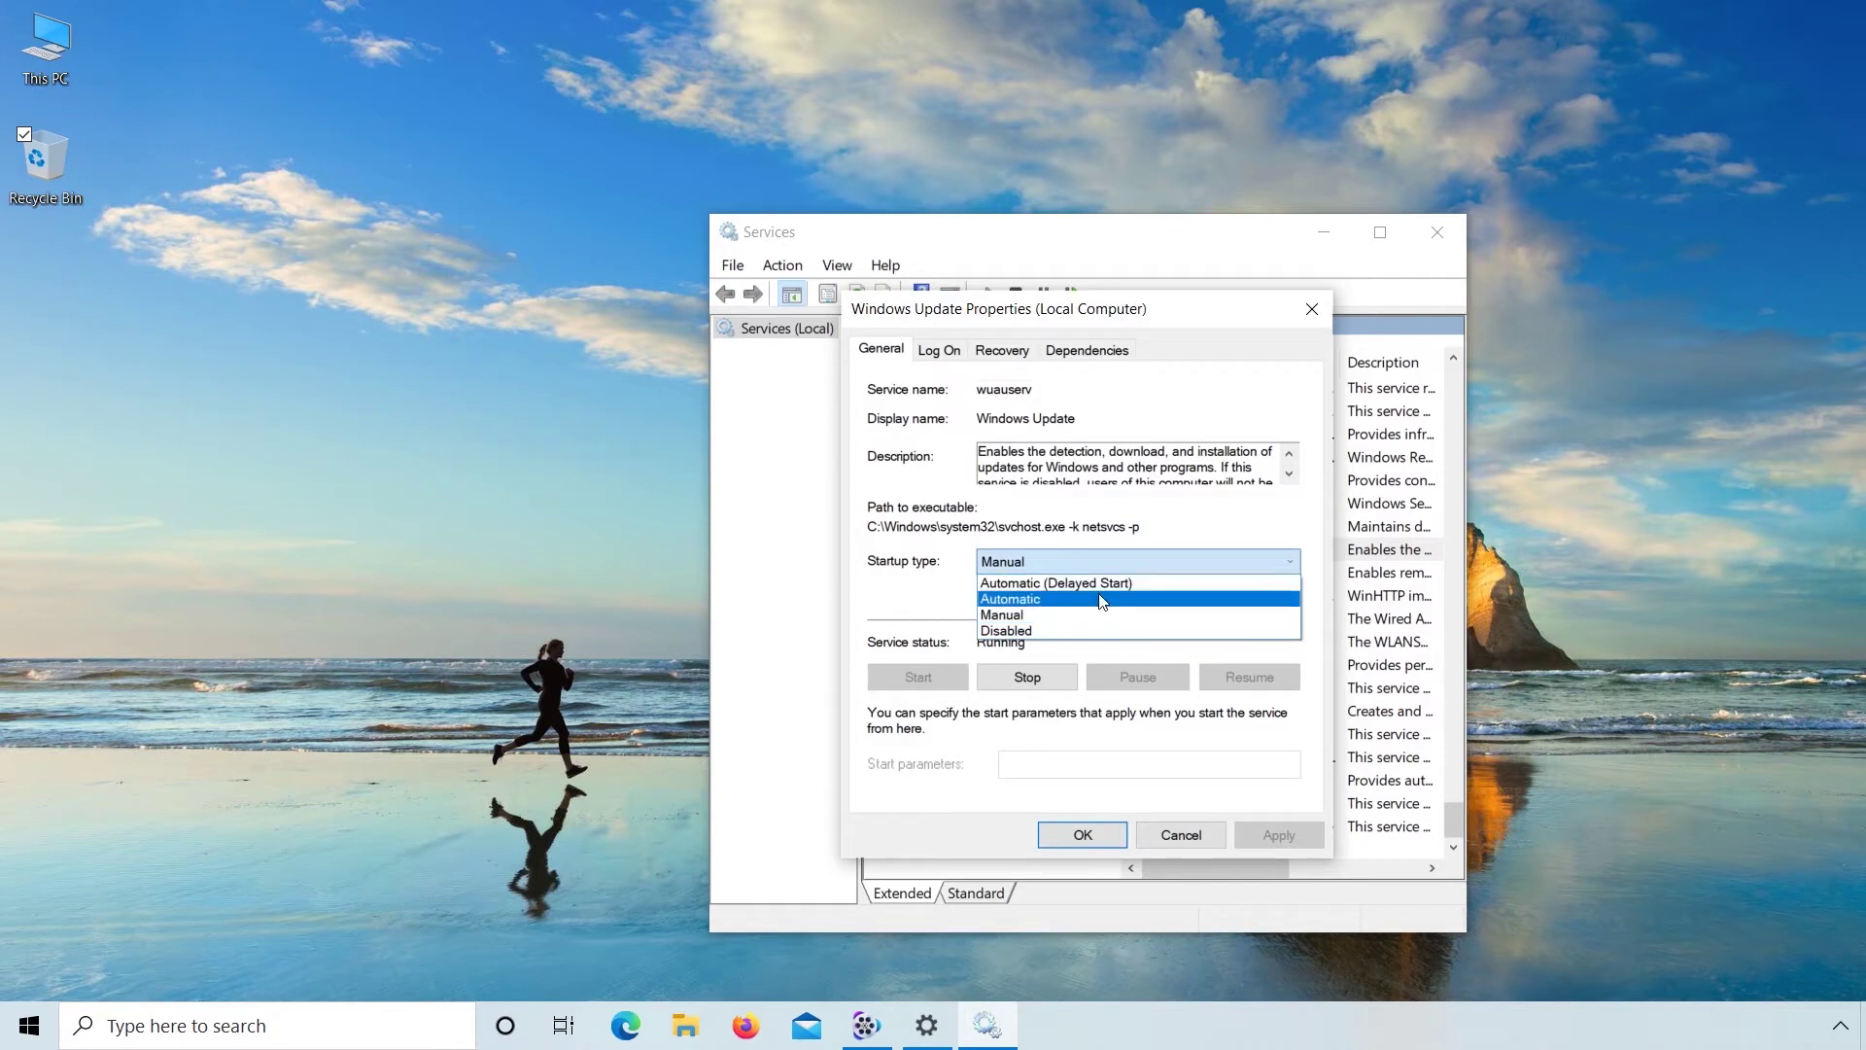
left_click(1102, 599)
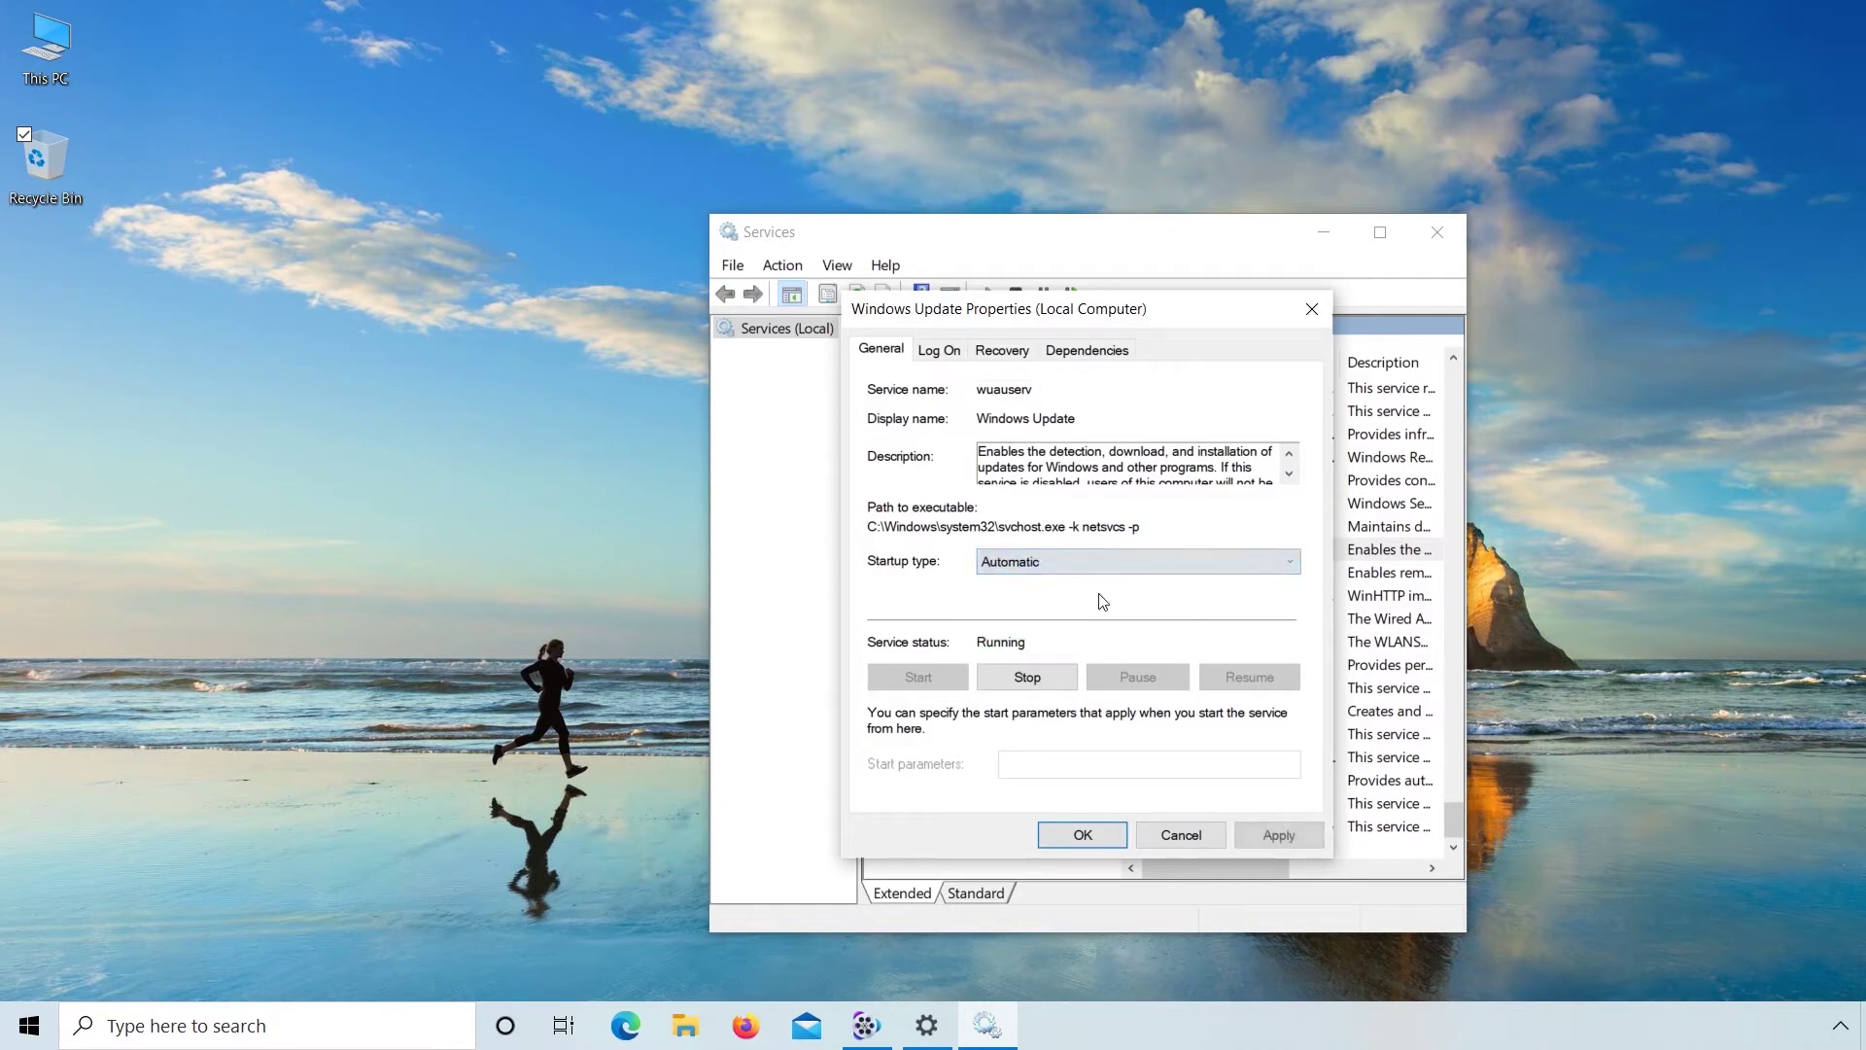
left_click(1011, 679)
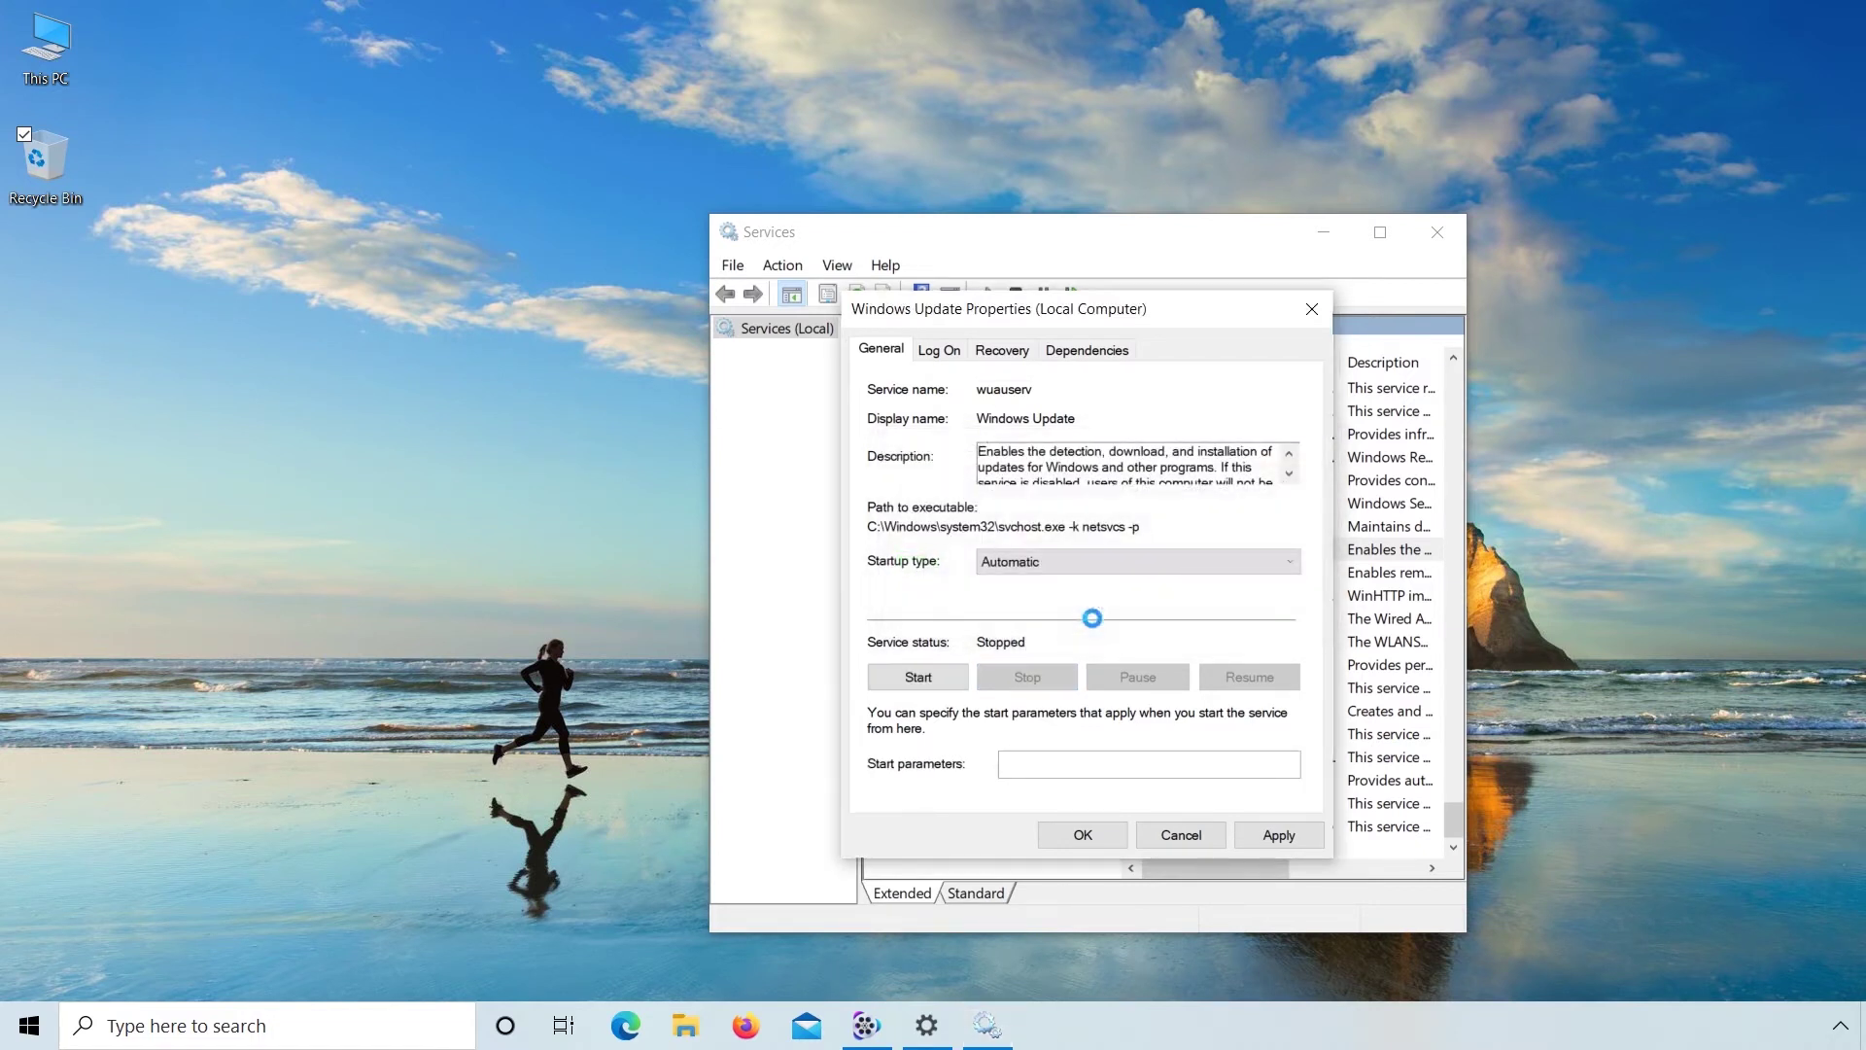
left_click(923, 676)
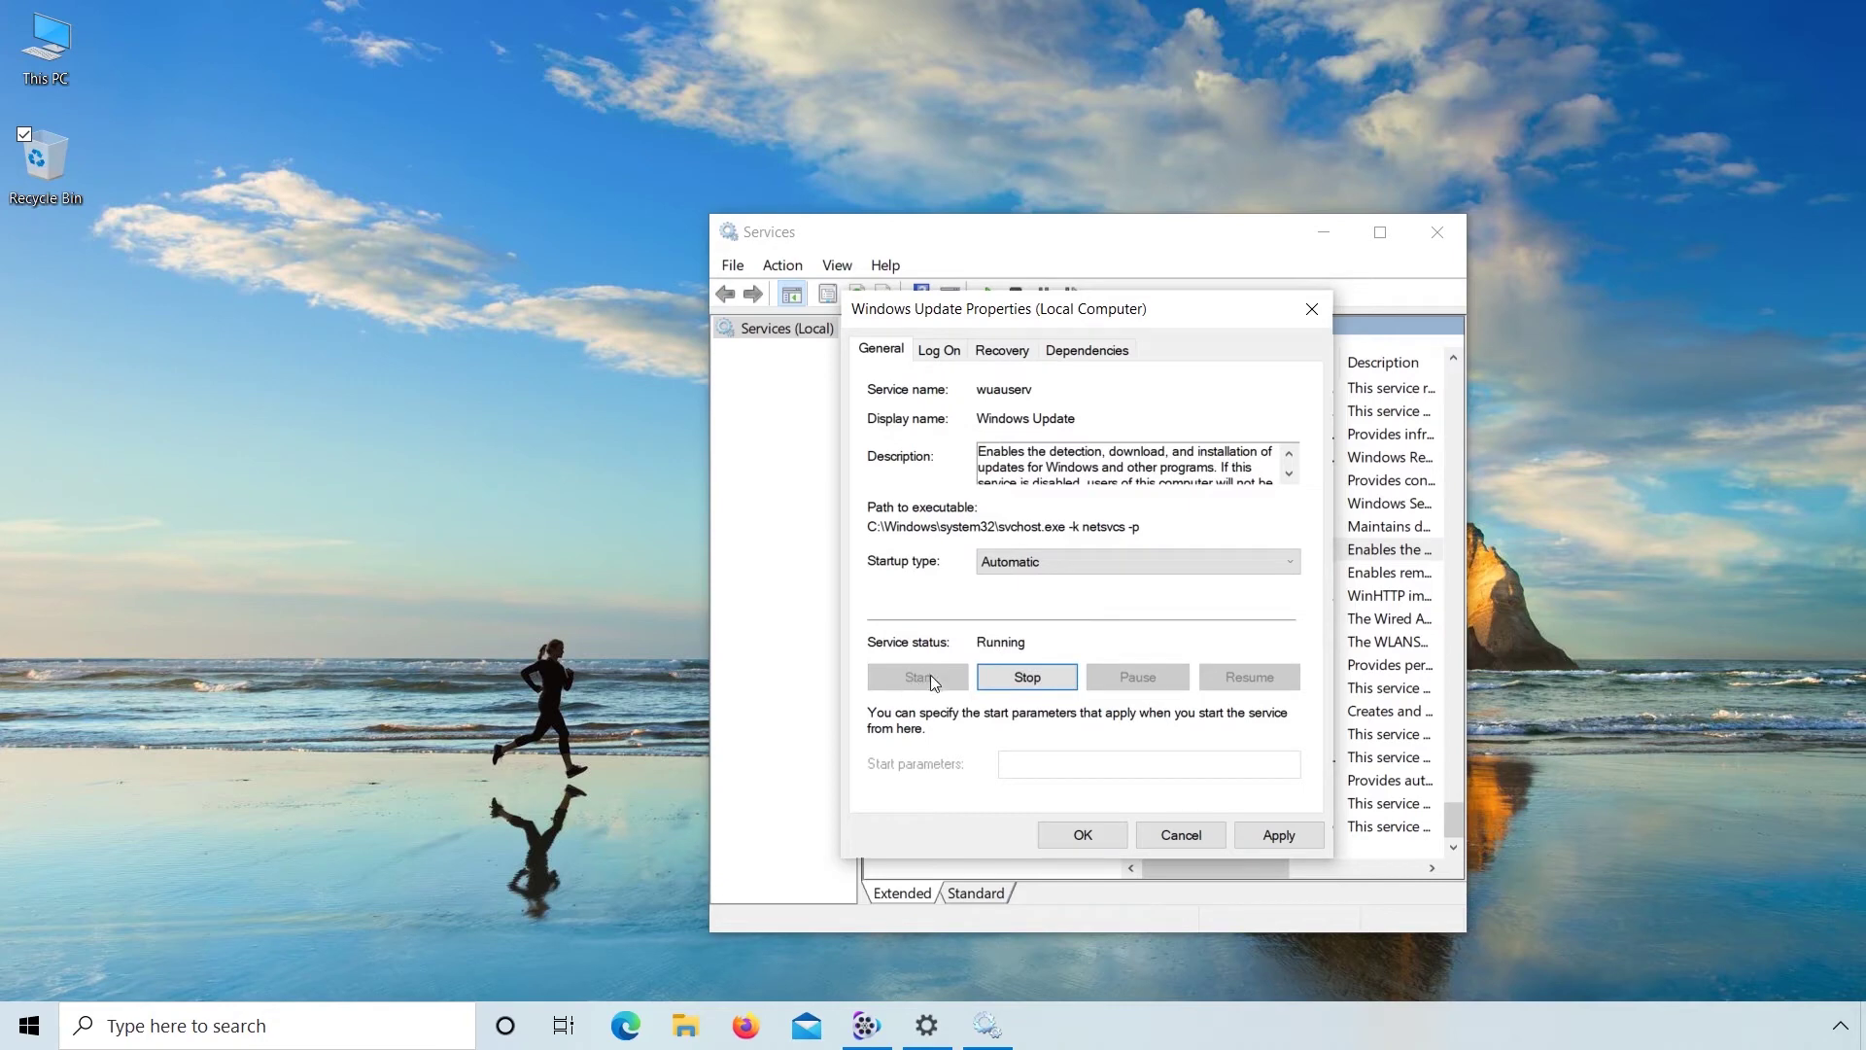
left_click(1277, 835)
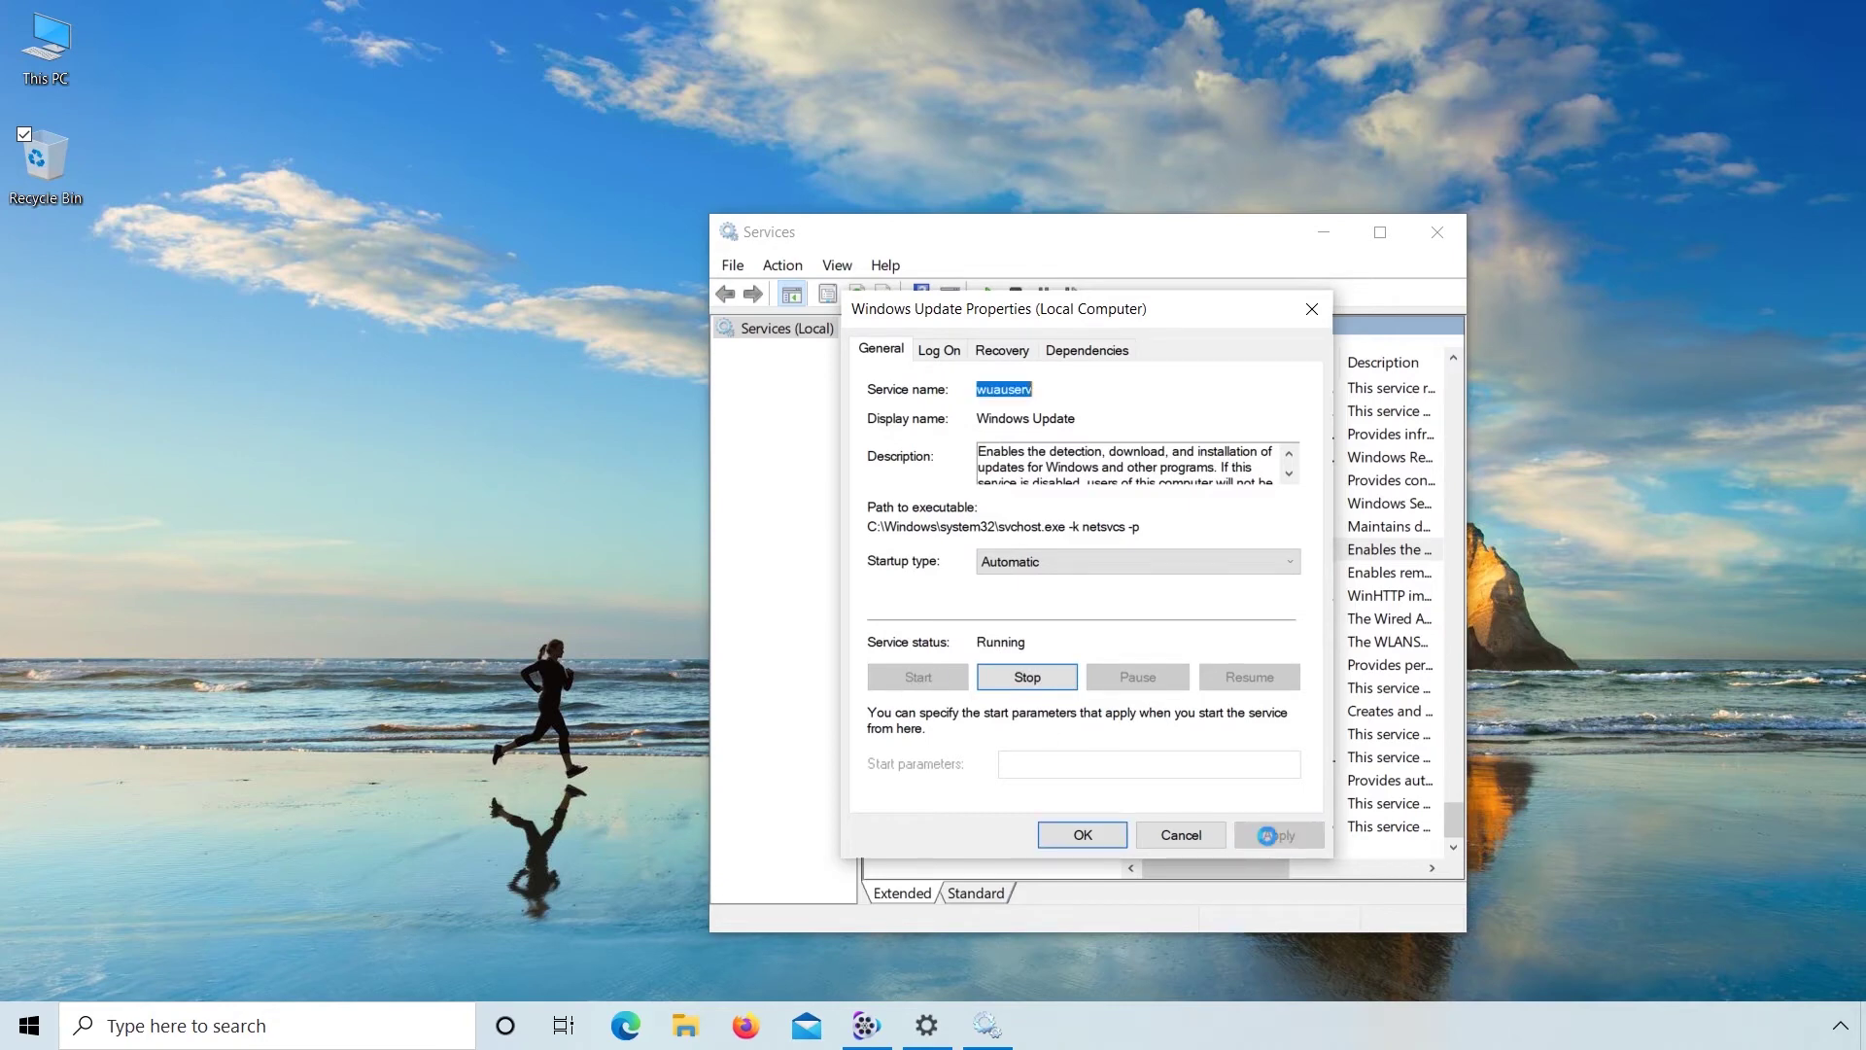
left_click(1096, 836)
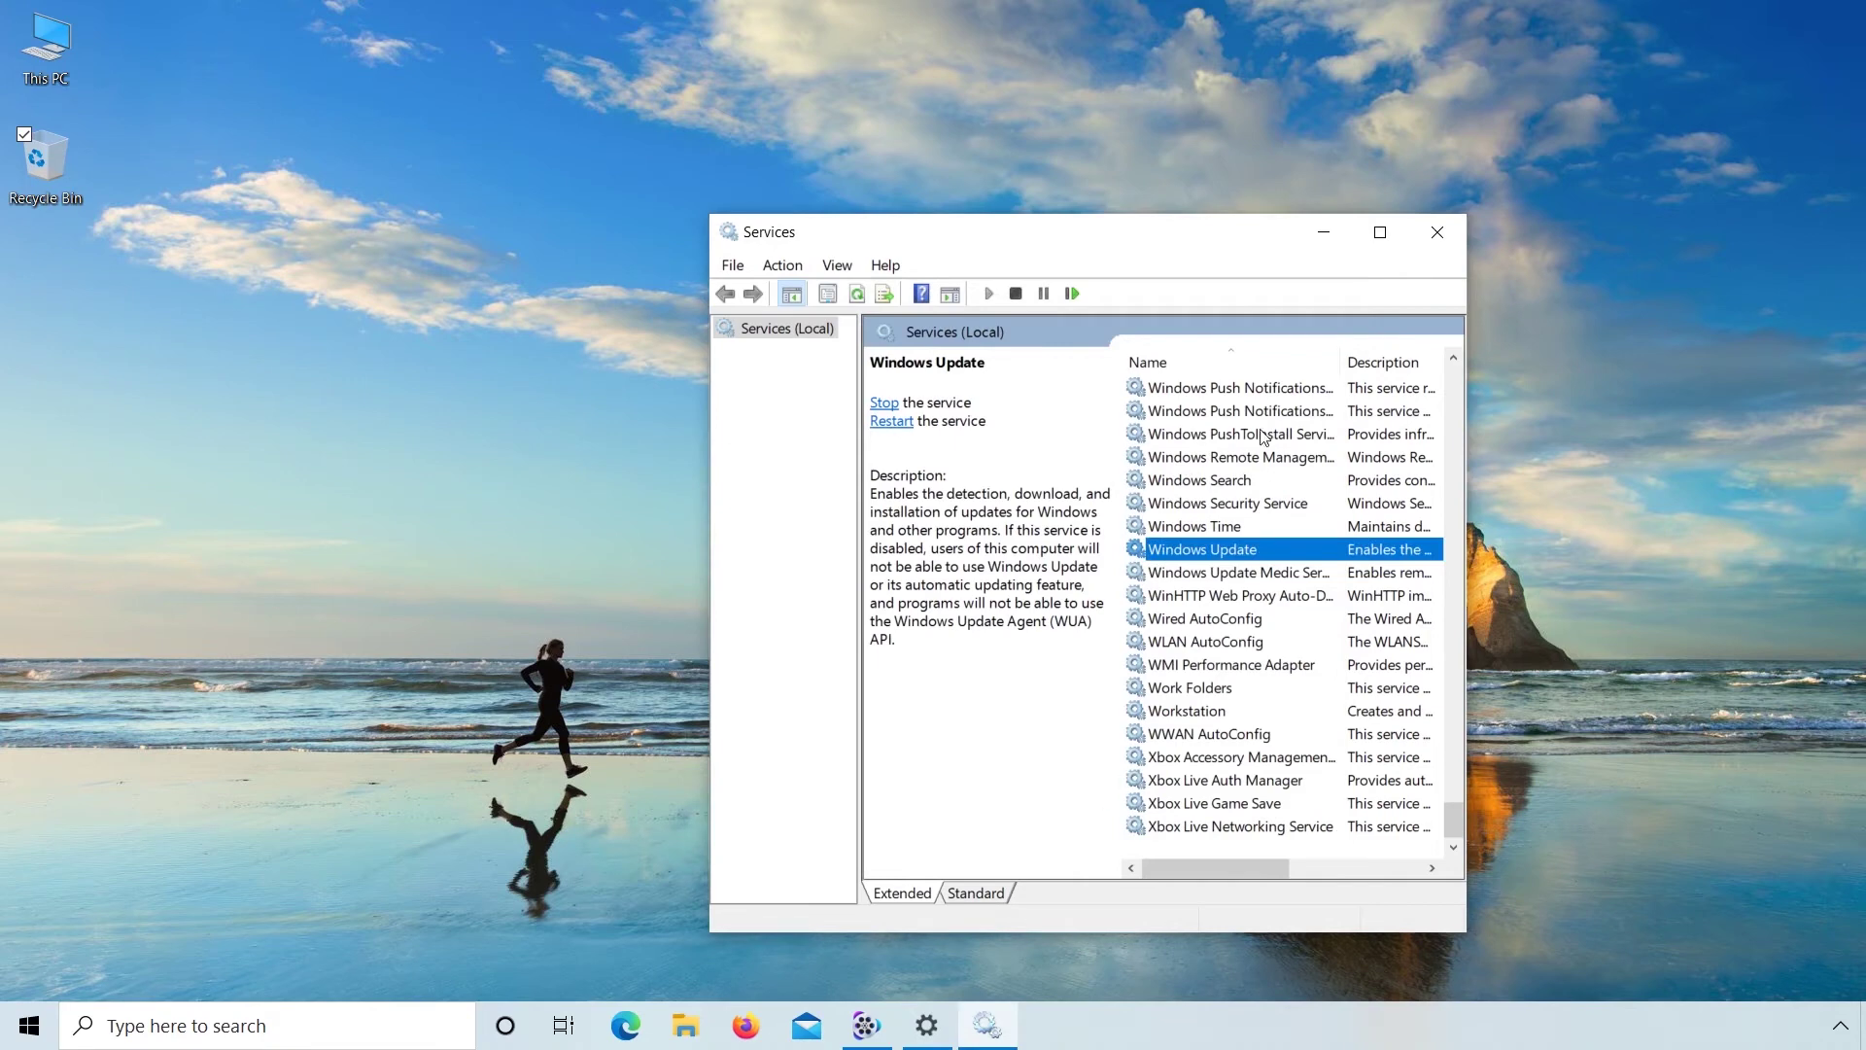
Step: Close Services and retry Windows Update, bringing up the 2020-11 .NET Framework cumulative update preview
left_click(1436, 233)
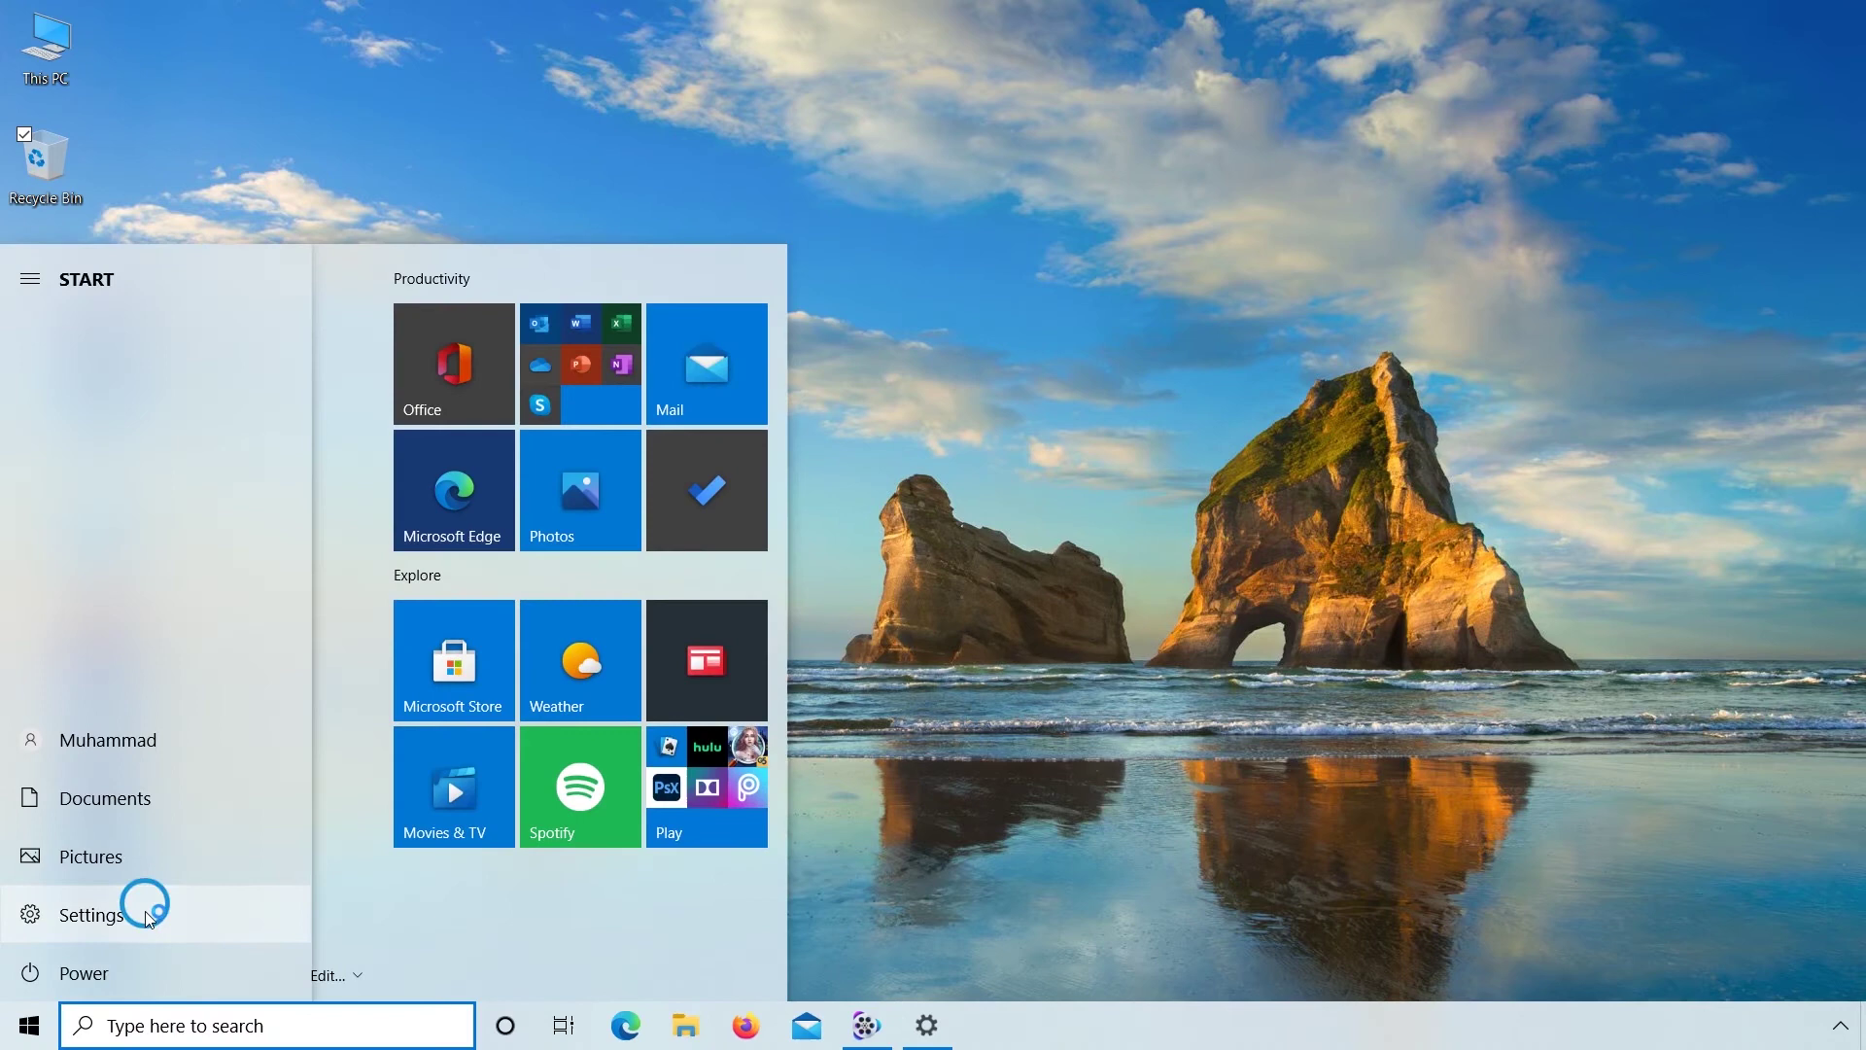
left_click(114, 915)
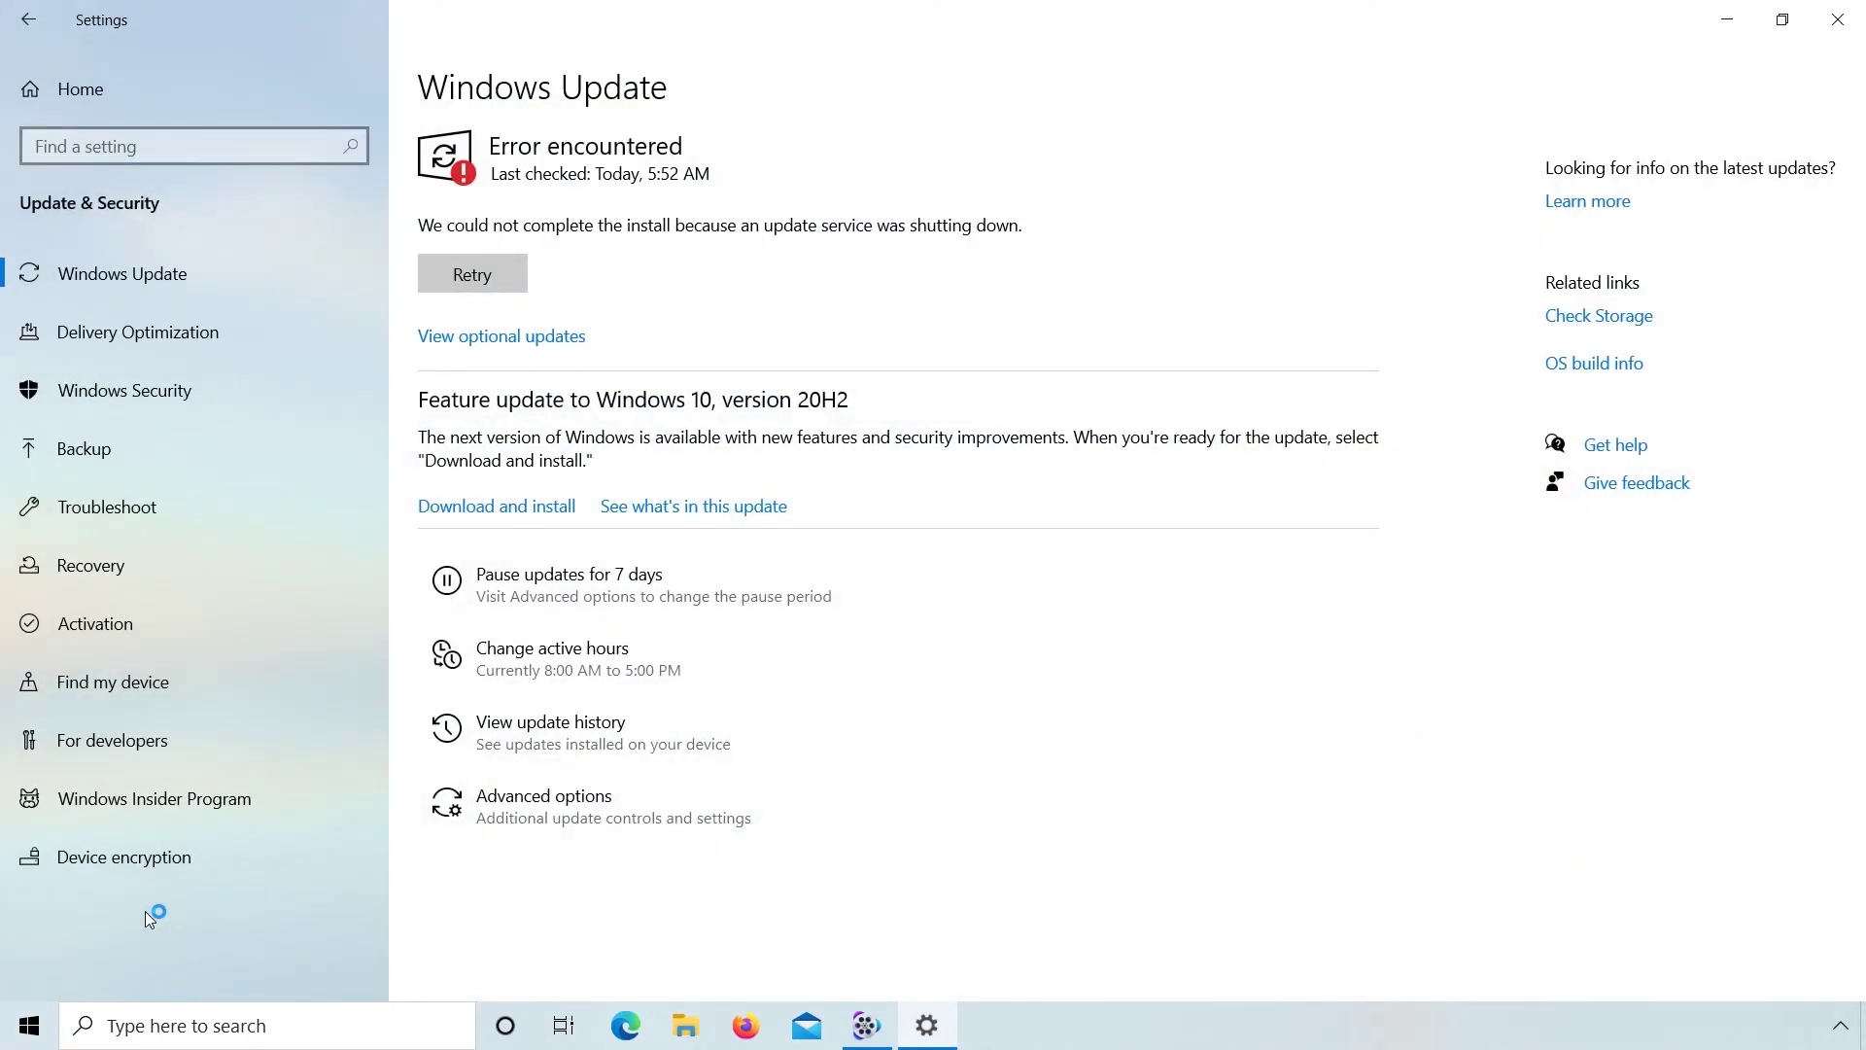
left_click(481, 272)
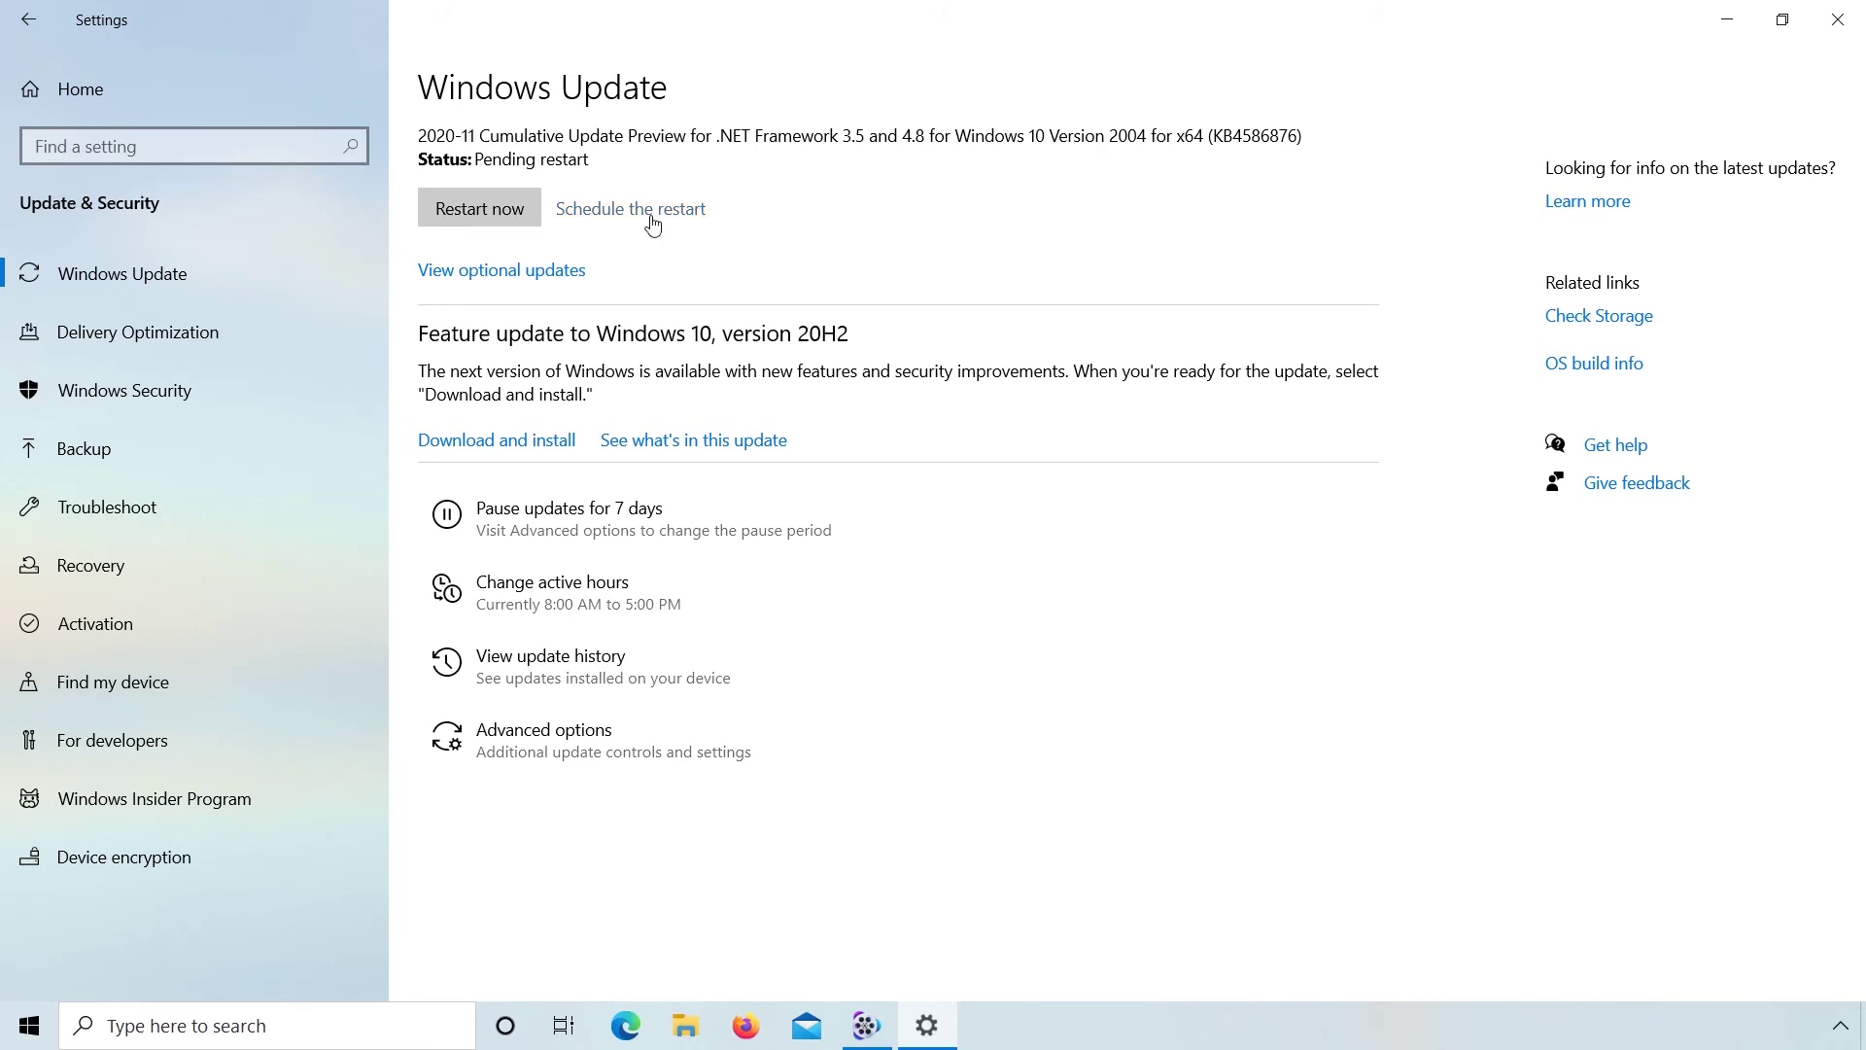
Step: Restart to finish the update, then check for updates again to confirm it's up to date
left_click(523, 212)
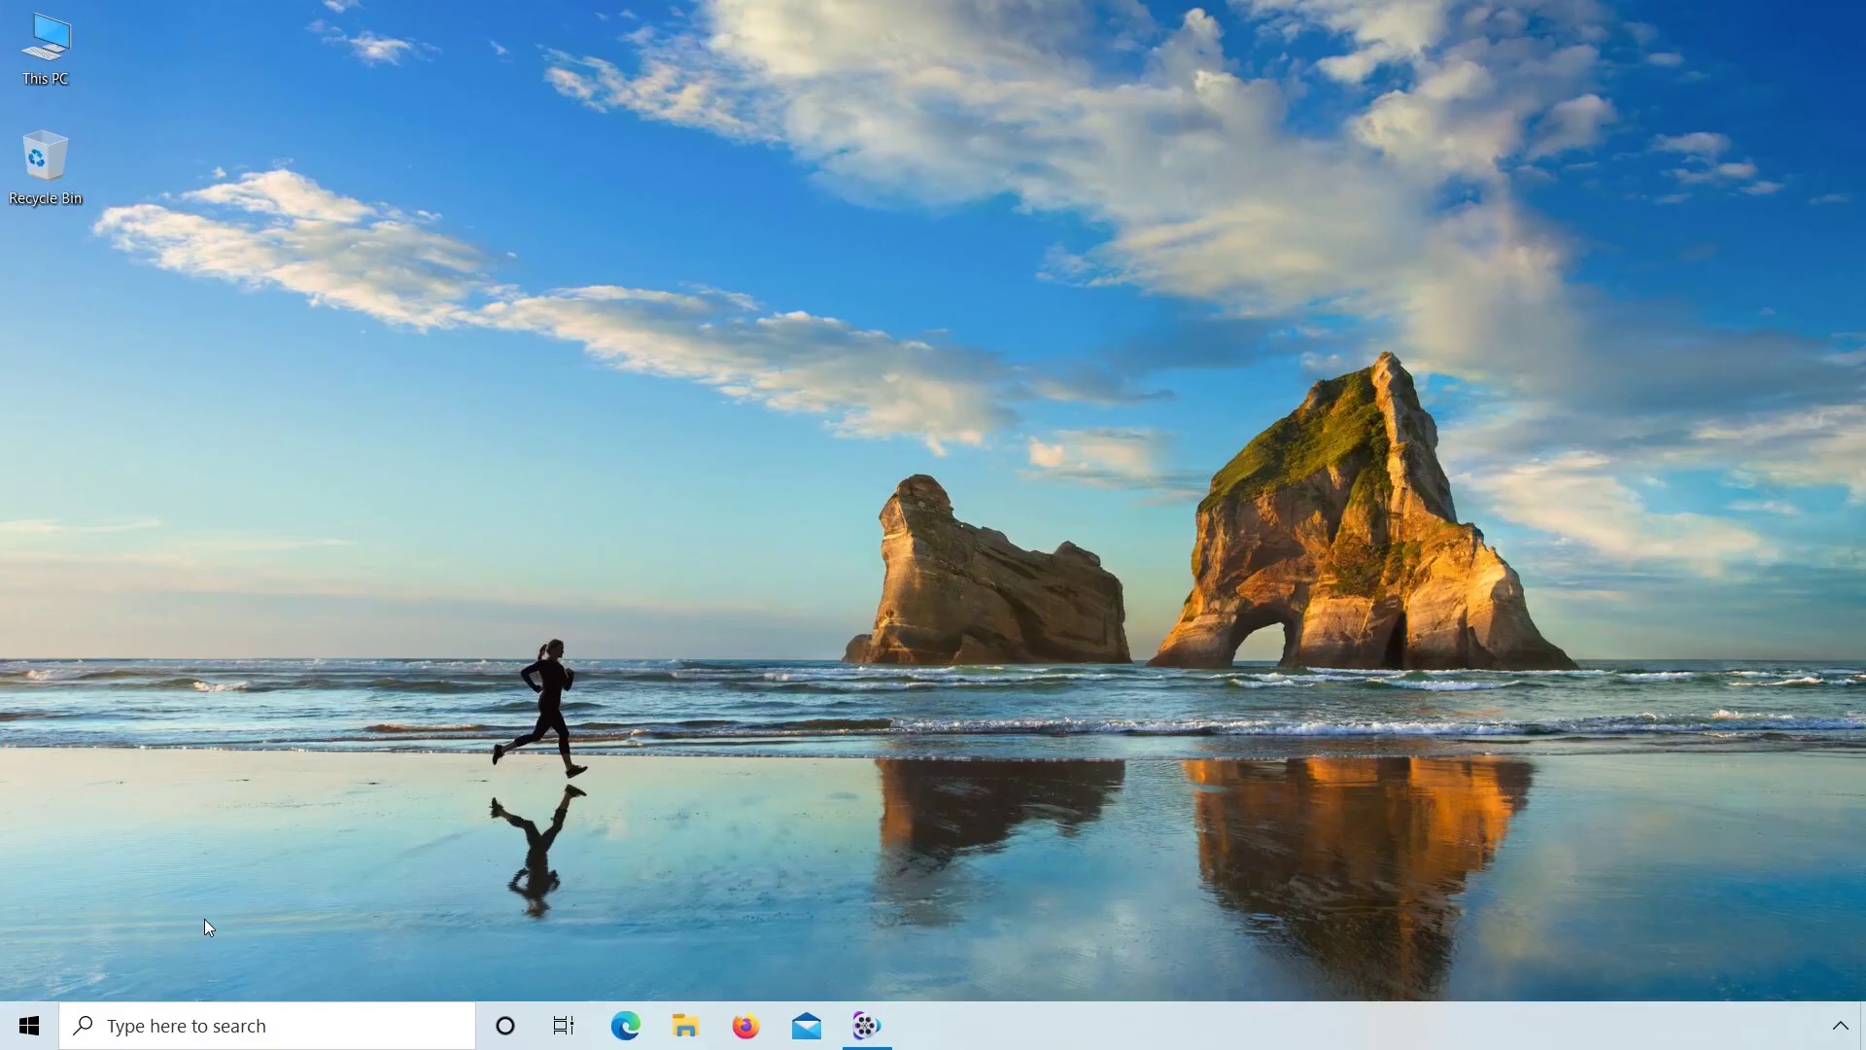
key("super")
left_click(30, 913)
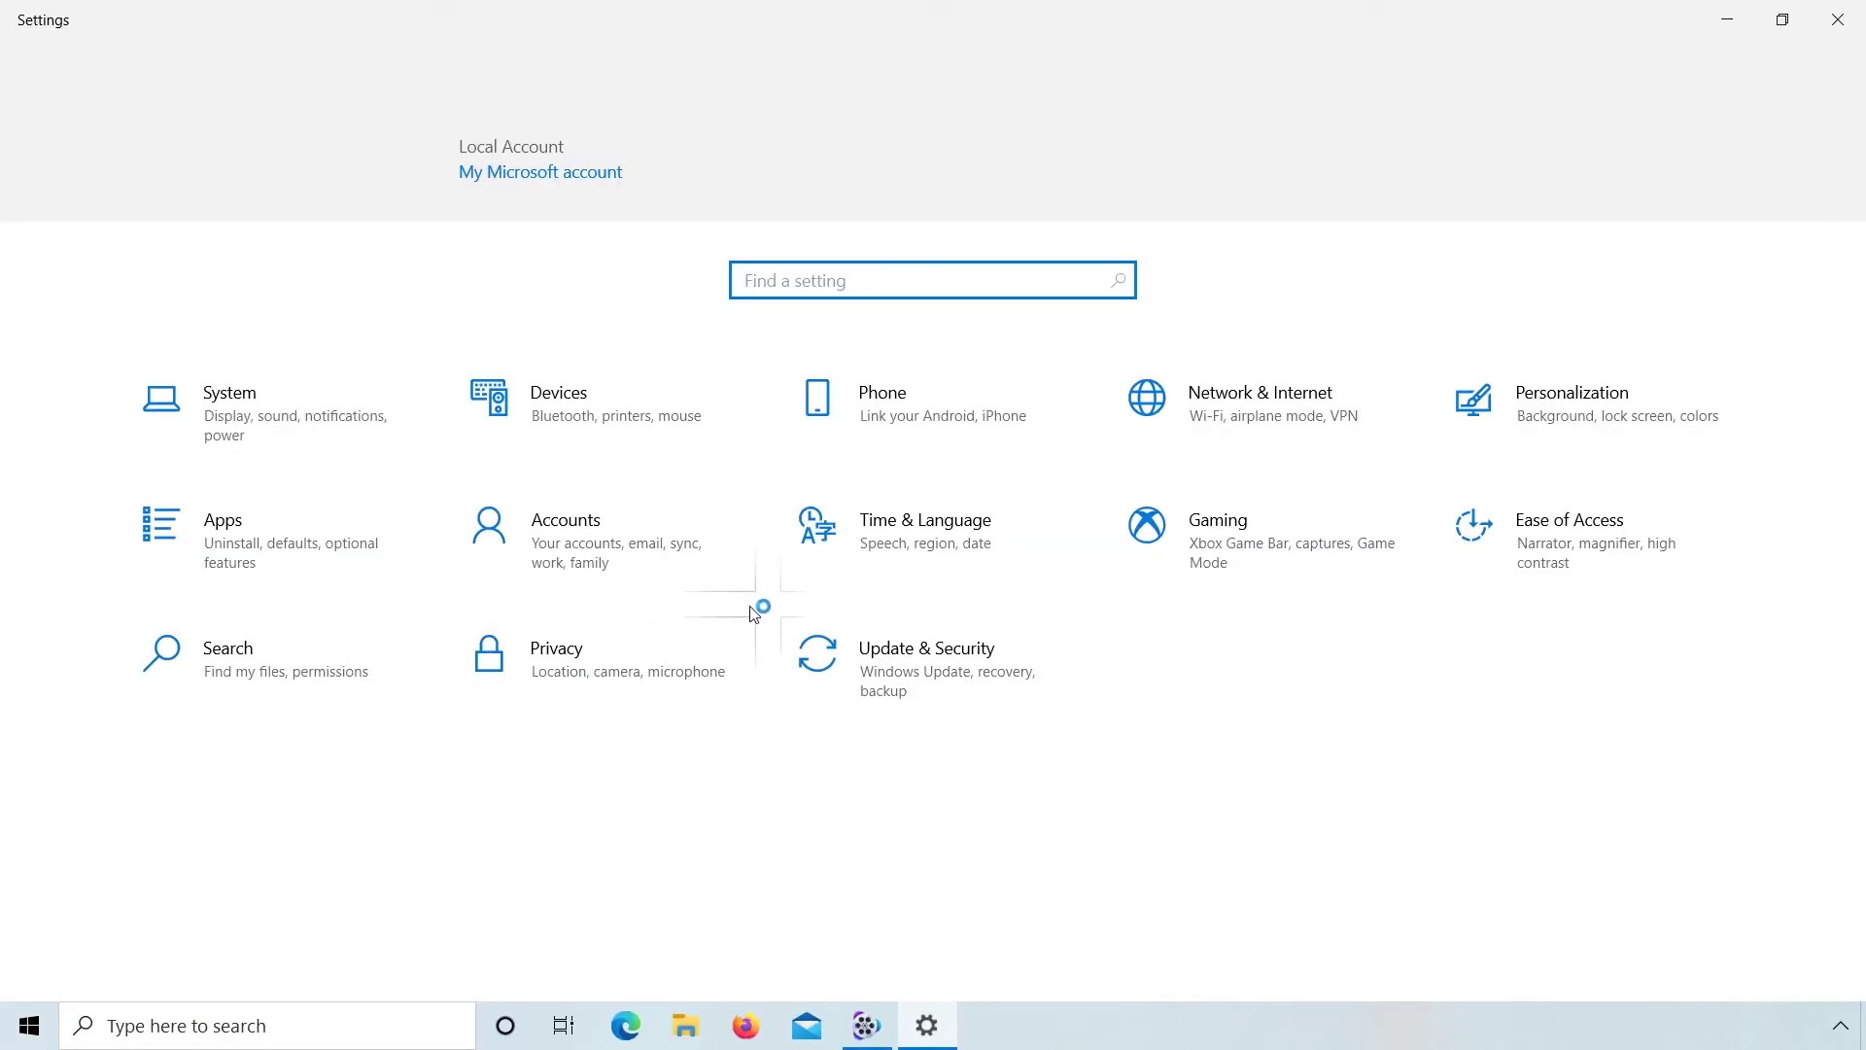
left_click(896, 650)
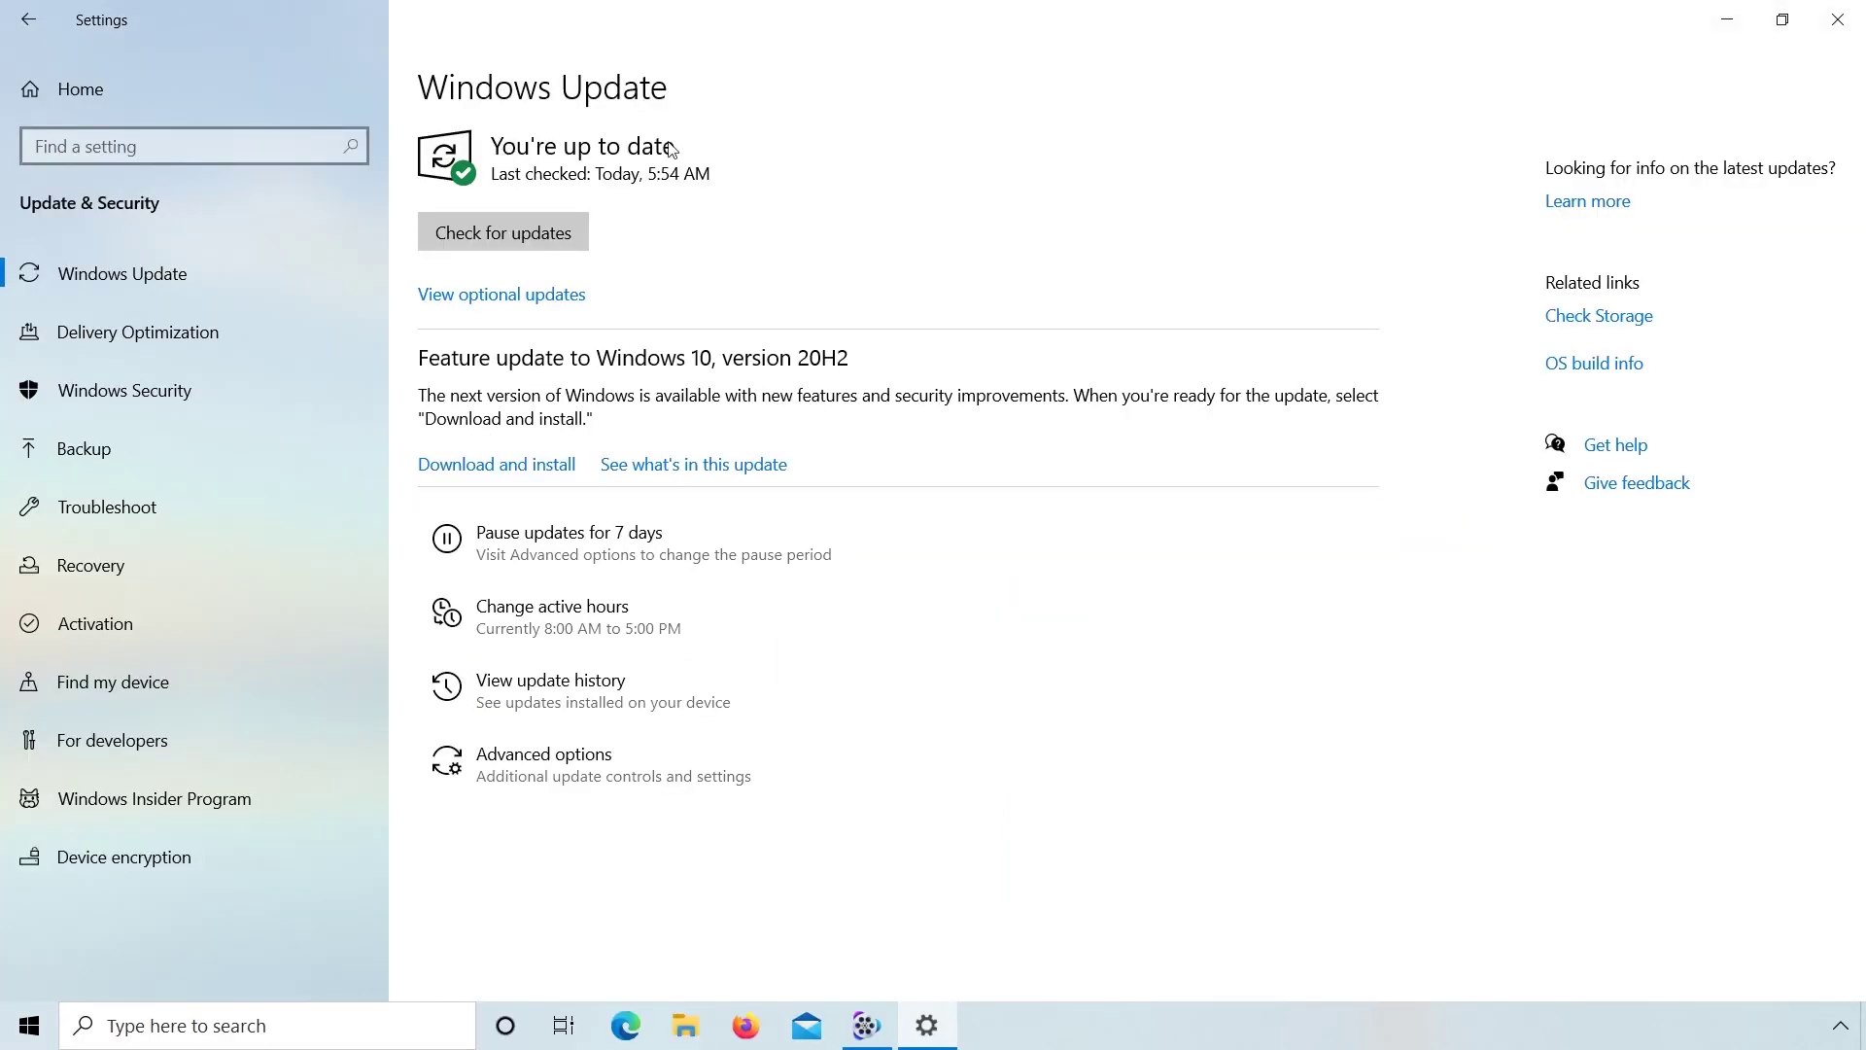
left_click(518, 234)
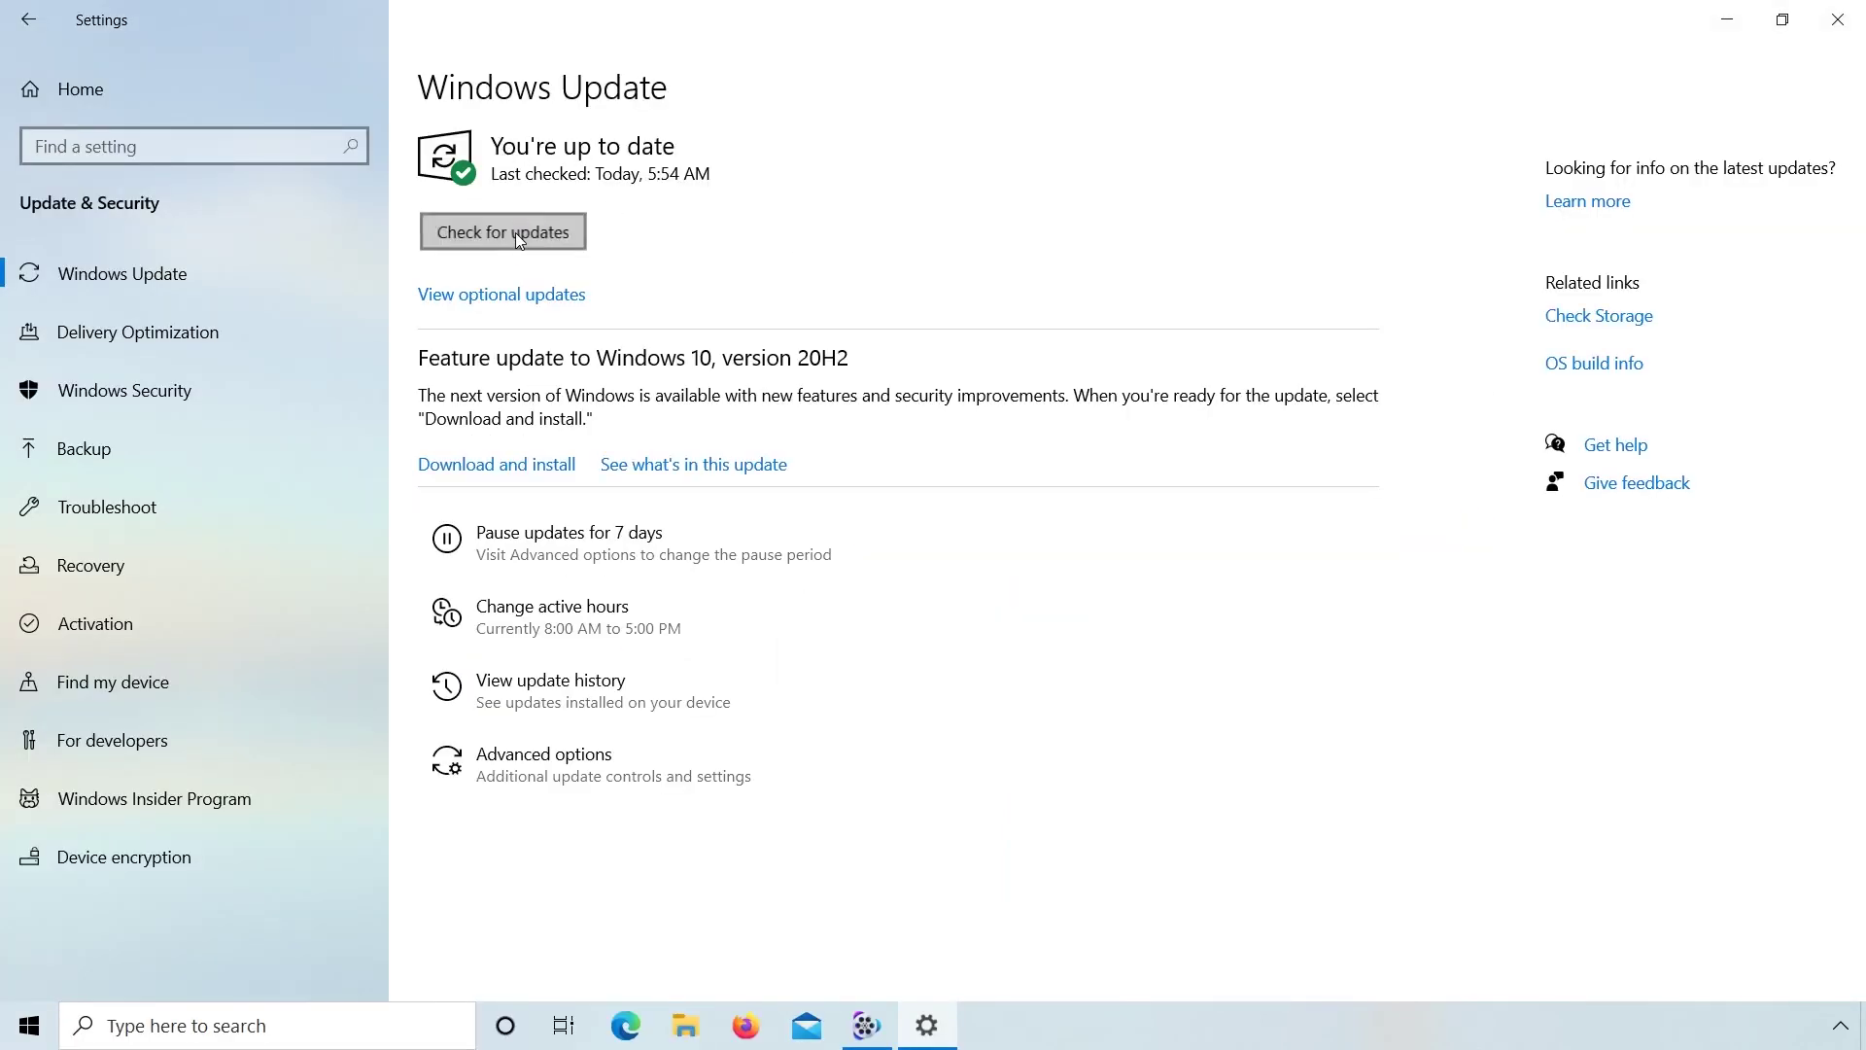